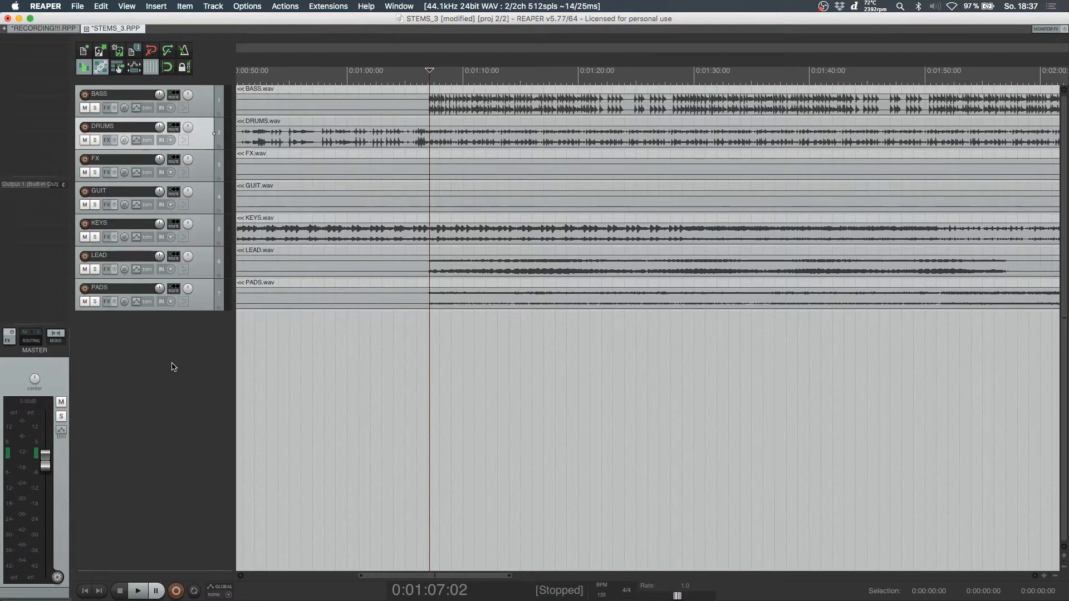
Step: Insert an empty track, move it above BASS and make it the folder parent of all seven stems
{"action": "left_click", "coordinate": [188, 339]}
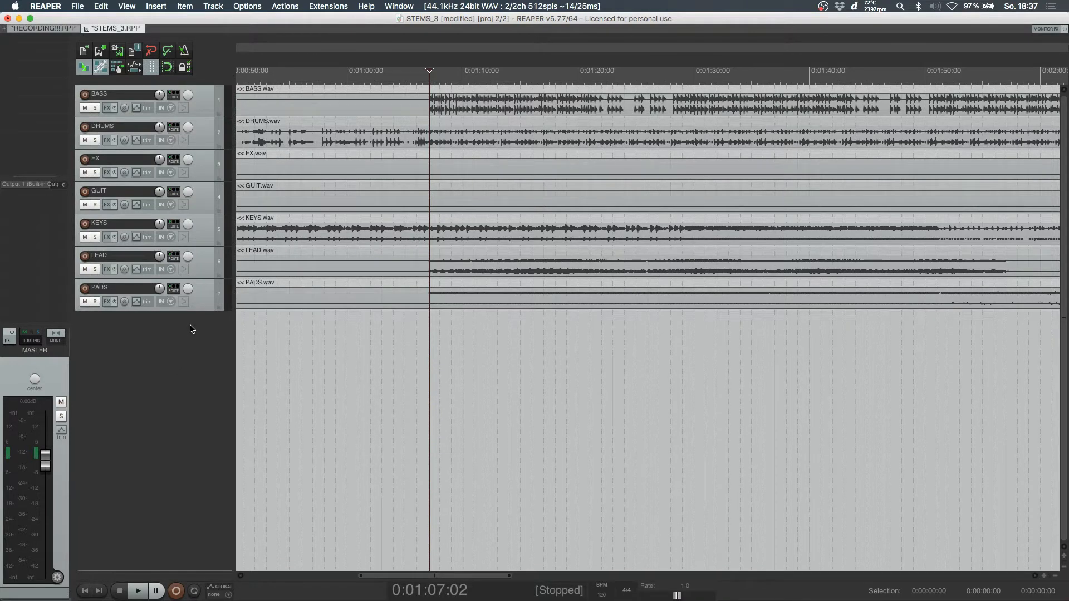
{"action": "double_click", "coordinate": [200, 347]}
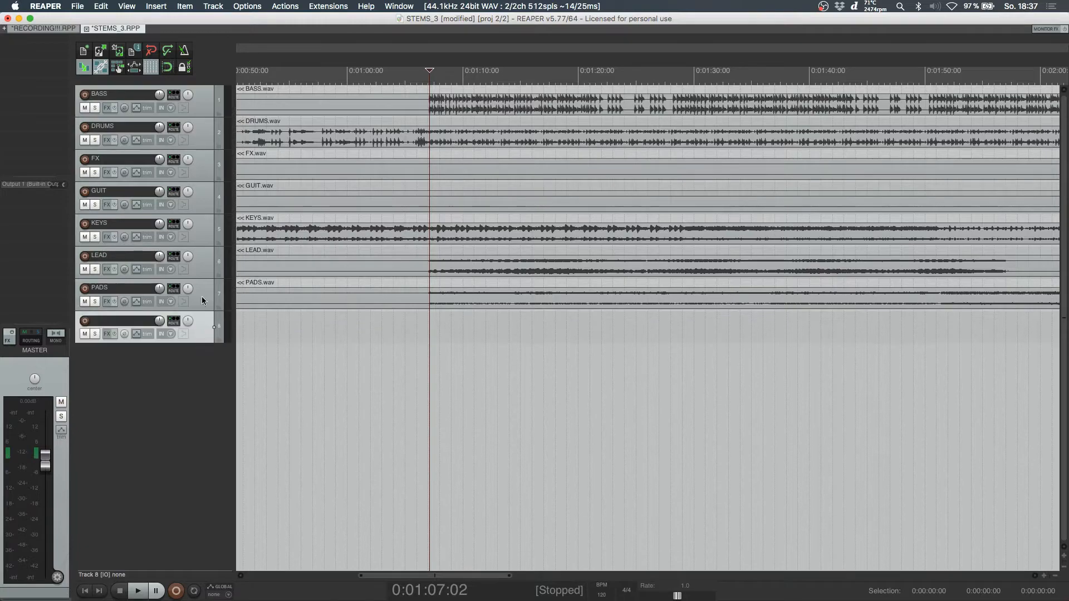
{"action": "left_click_drag", "start_coordinate": [200, 330], "coordinate": [200, 87]}
{"action": "left_click", "coordinate": [218, 116]}
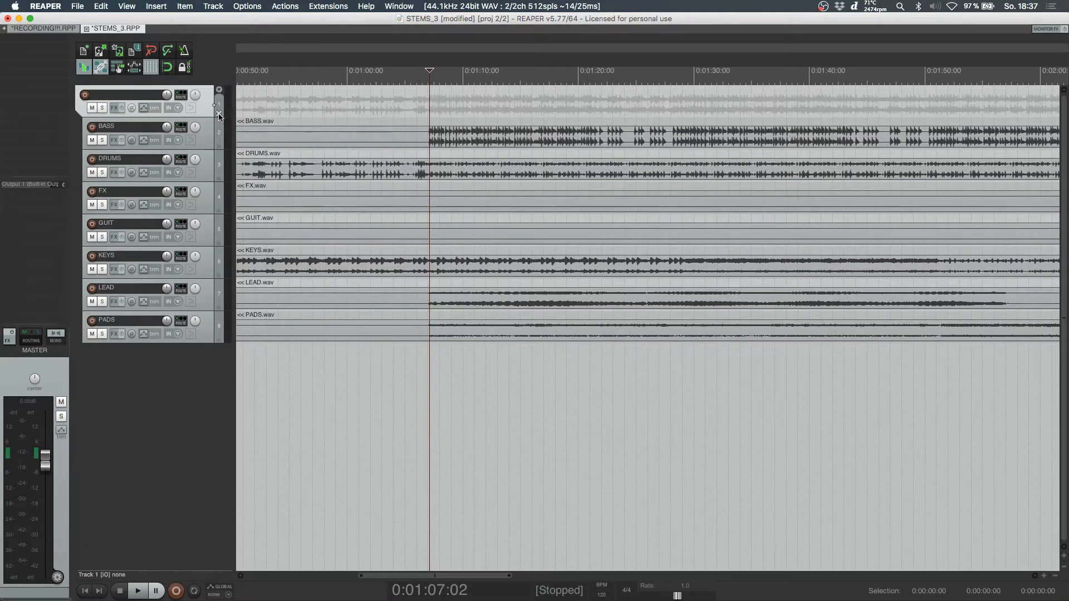
{"action": "left_click", "coordinate": [210, 373]}
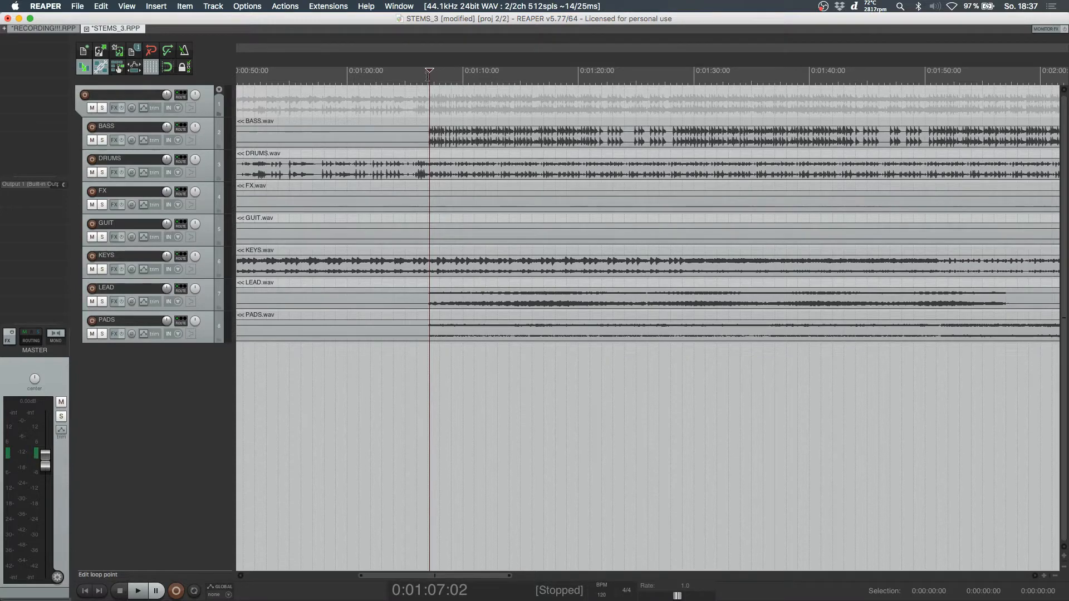
{"action": "key", "text": "space"}
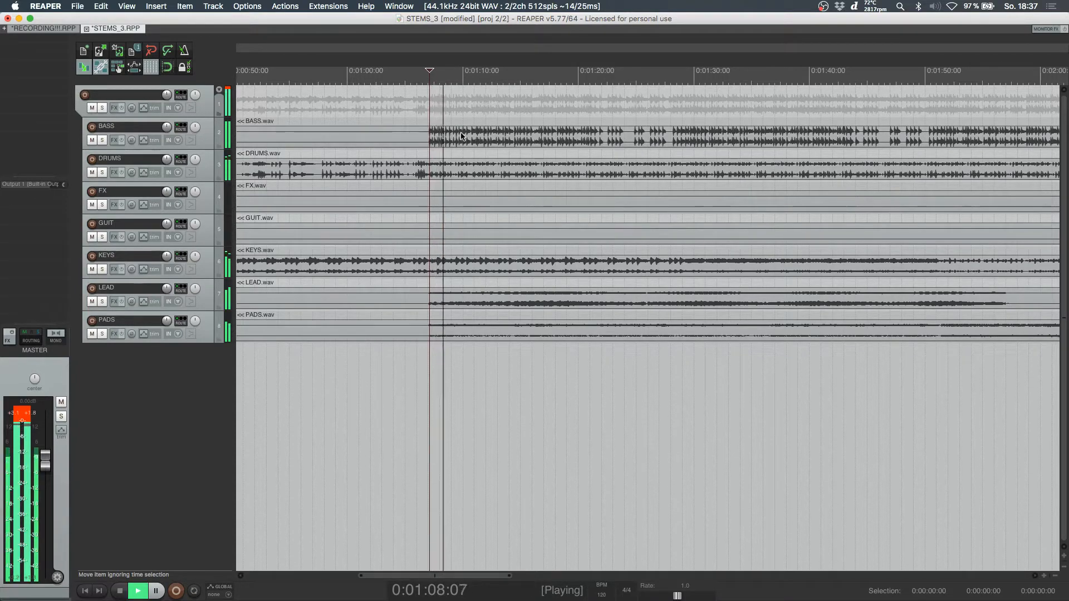
{"action": "key", "text": "space"}
{"action": "left_click", "coordinate": [17, 416]}
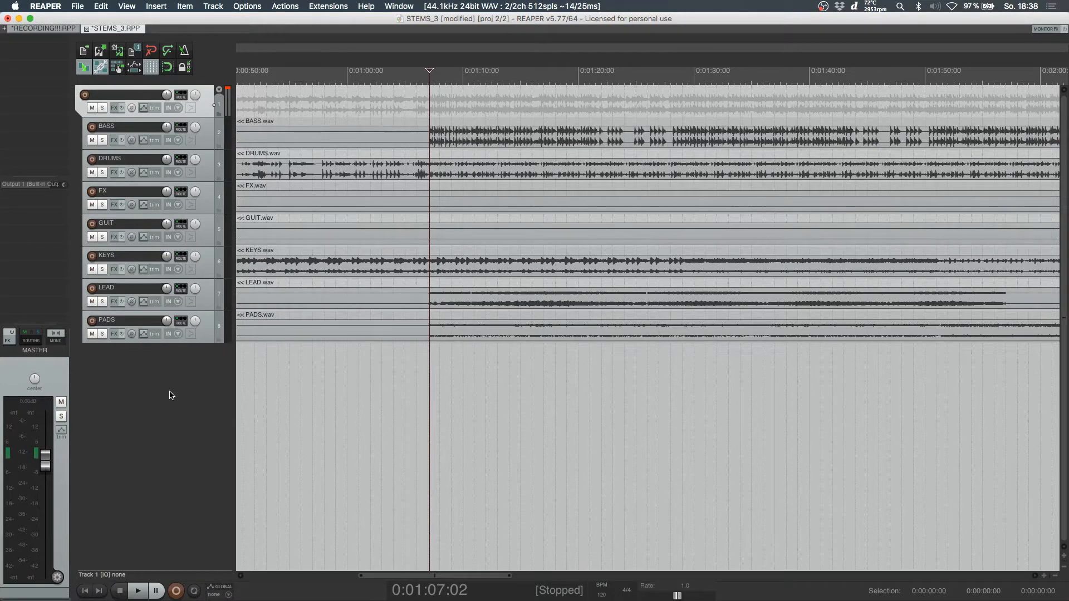
Step: Compact the child stems, then duplicate the folder and its seven stems via the track context menu
{"action": "left_click", "coordinate": [220, 91]}
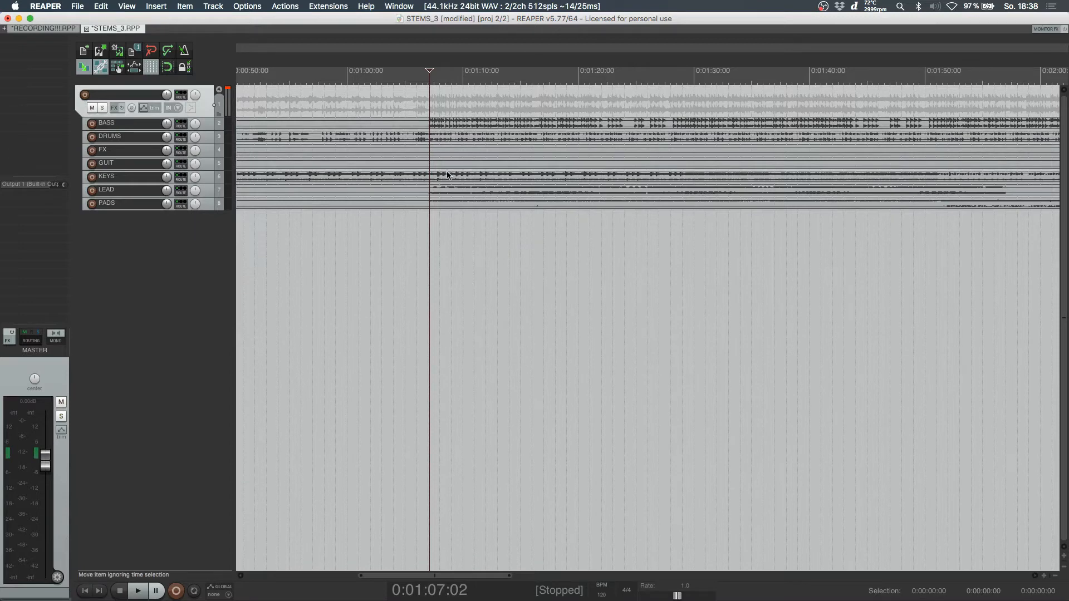
{"action": "right_click", "coordinate": [205, 108]}
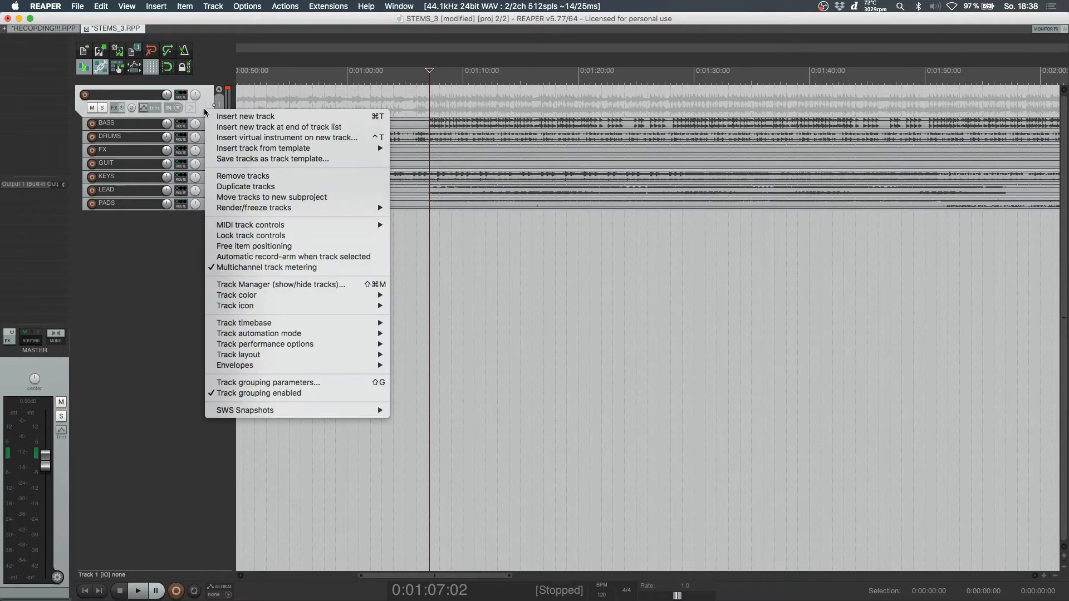
{"action": "left_click", "coordinate": [218, 186]}
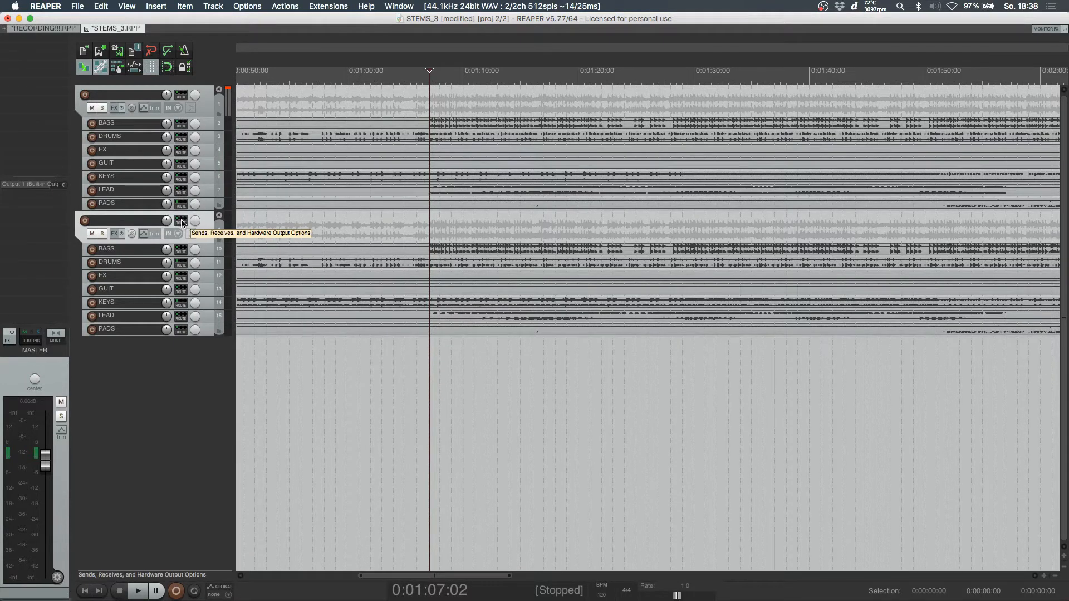
Step: Send the duplicate folder (track 9) to track 1 on new channels 3/4 and review track 9's routing
{"action": "left_click_drag", "start_coordinate": [185, 93], "coordinate": [182, 92]}
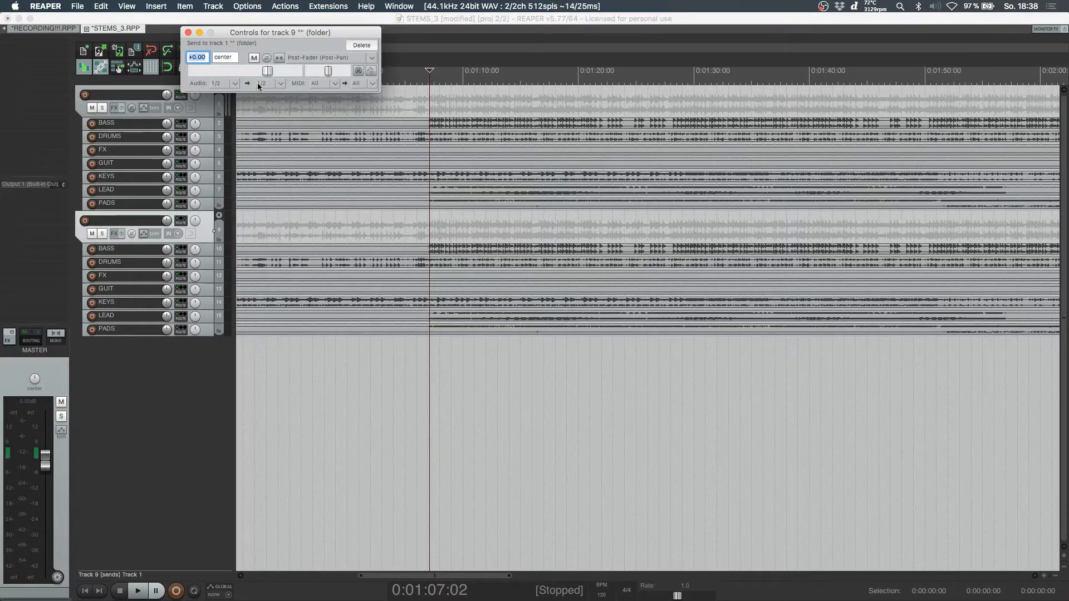
{"action": "left_click", "coordinate": [280, 82]}
{"action": "mouse_move", "coordinate": [330, 127]}
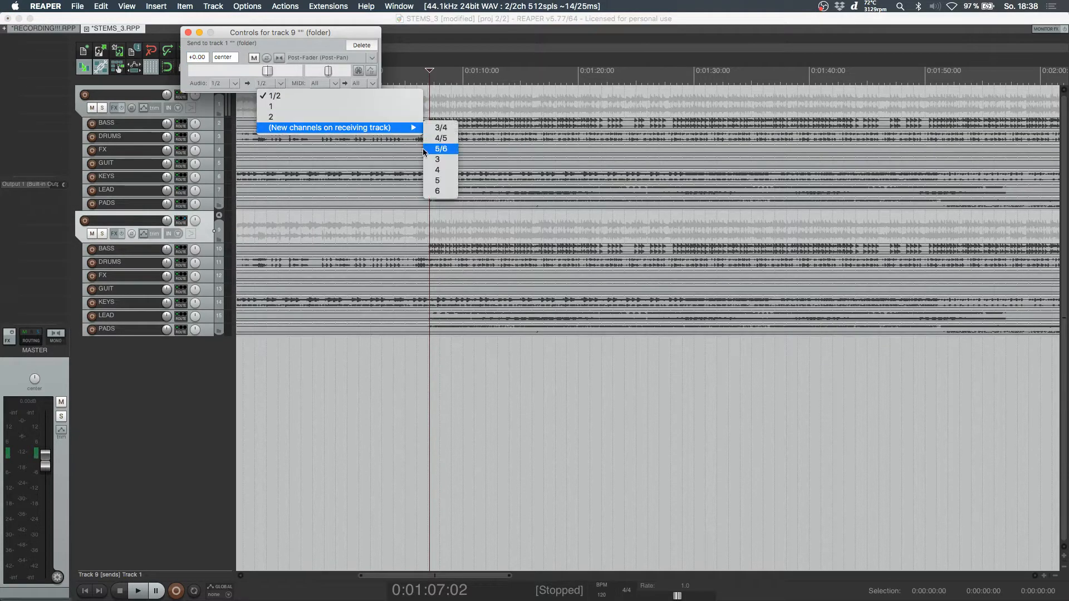
{"action": "left_click", "coordinate": [440, 131]}
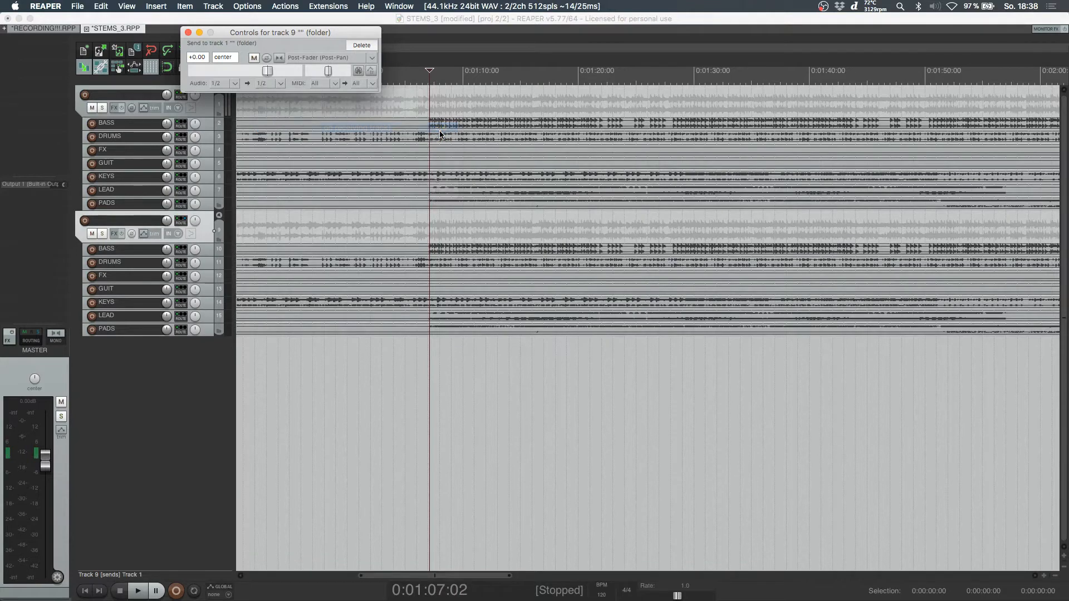
{"action": "left_click", "coordinate": [189, 34]}
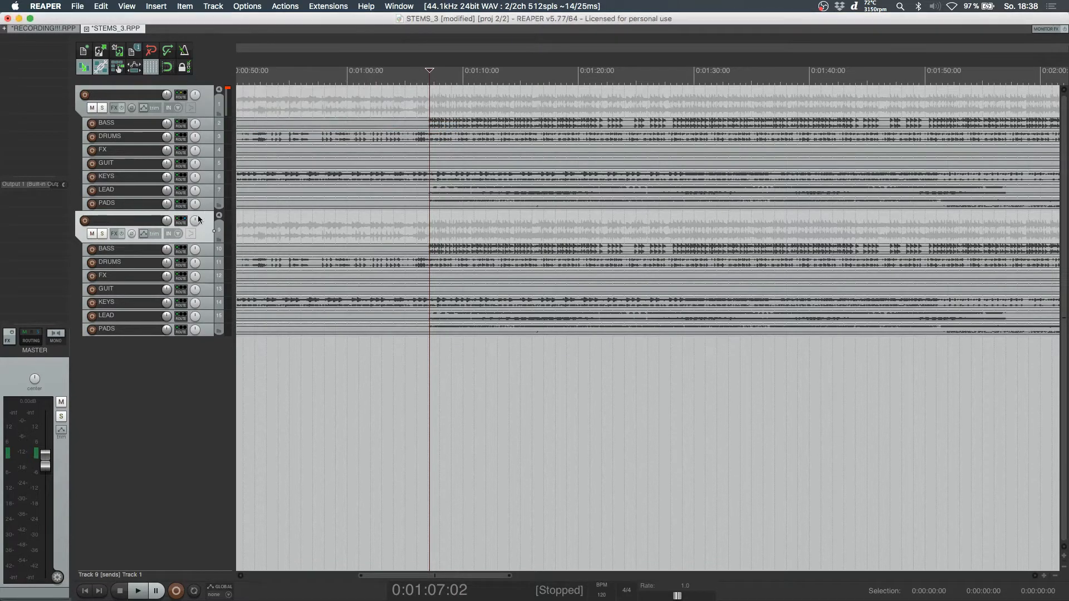
{"action": "left_click", "coordinate": [180, 221]}
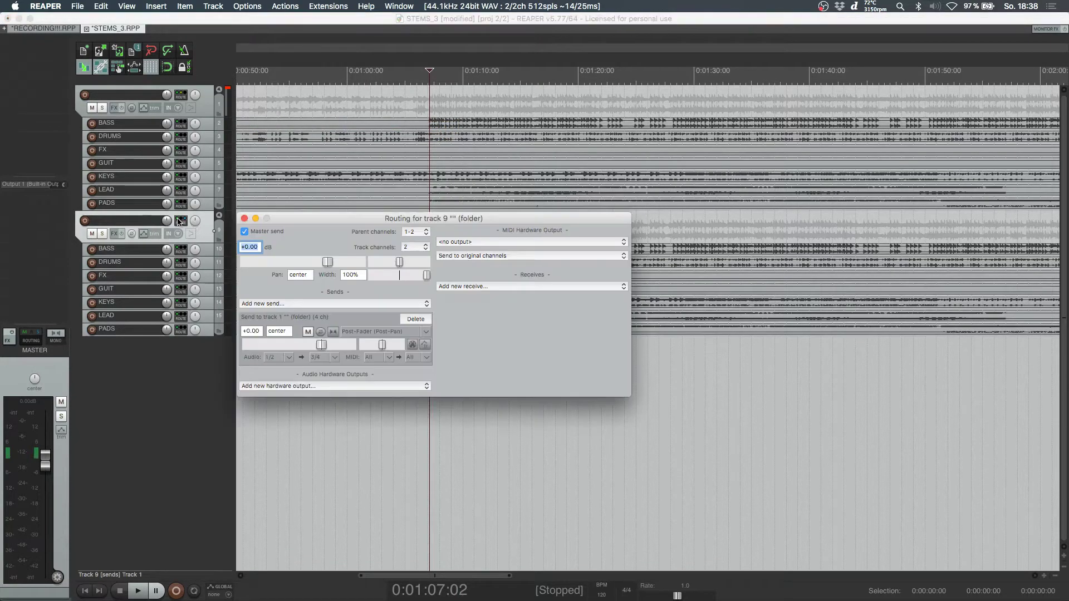
{"action": "left_click", "coordinate": [244, 218]}
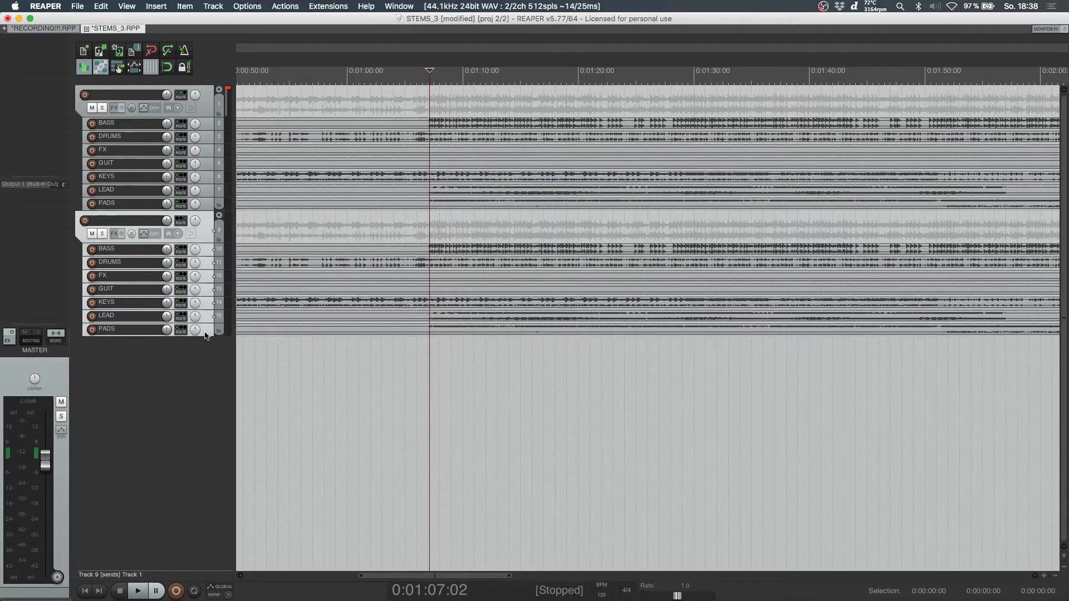
Step: Audition the duplicate folder alone with the original muted, then both folders together
{"action": "right_click", "coordinate": [102, 239]}
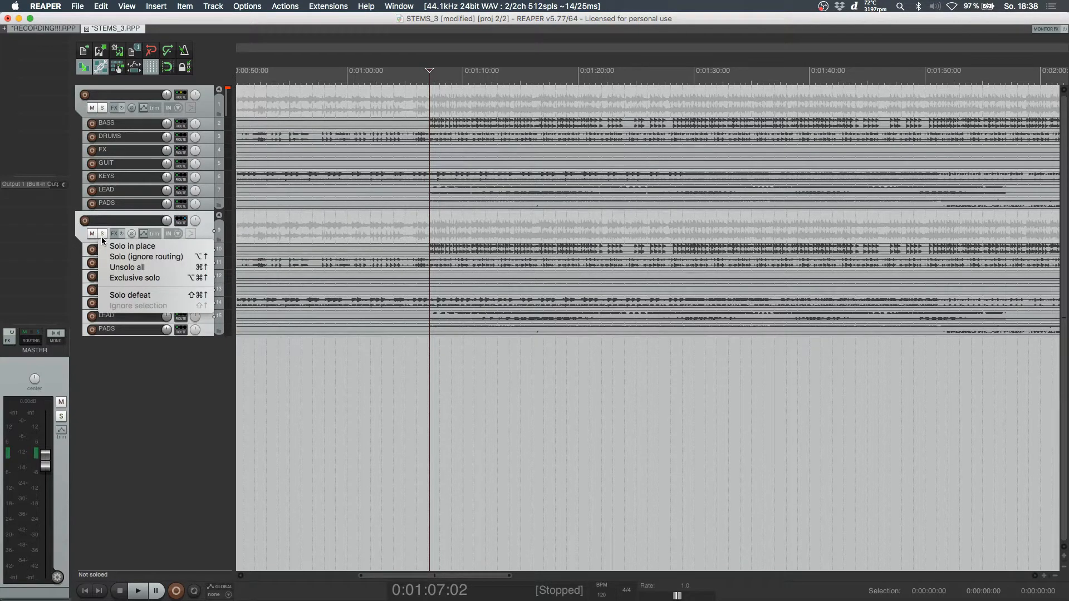
{"action": "left_click", "coordinate": [136, 296]}
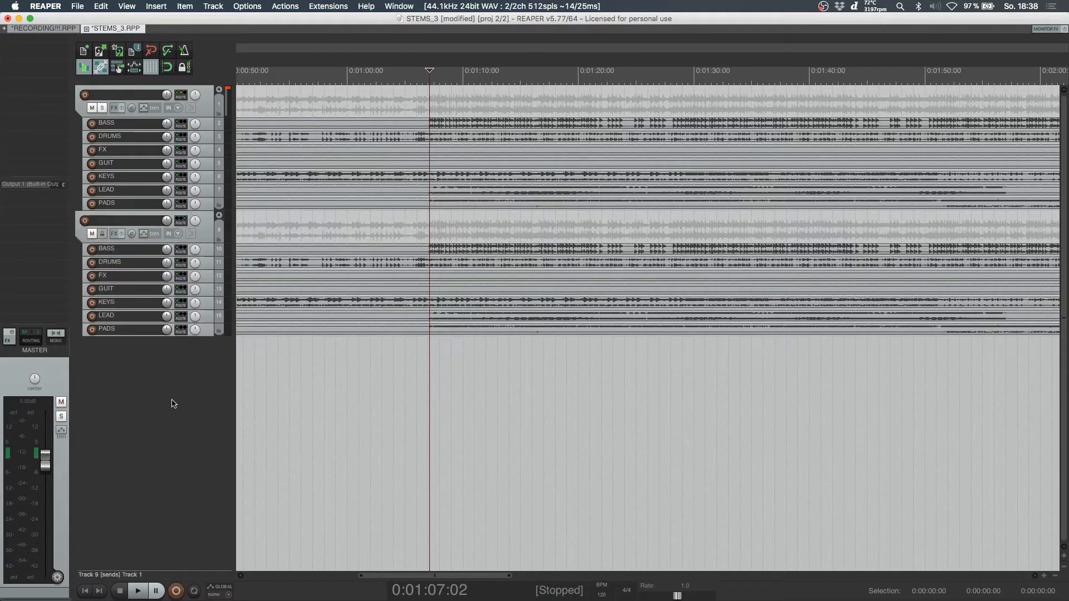
{"action": "left_click", "coordinate": [93, 109]}
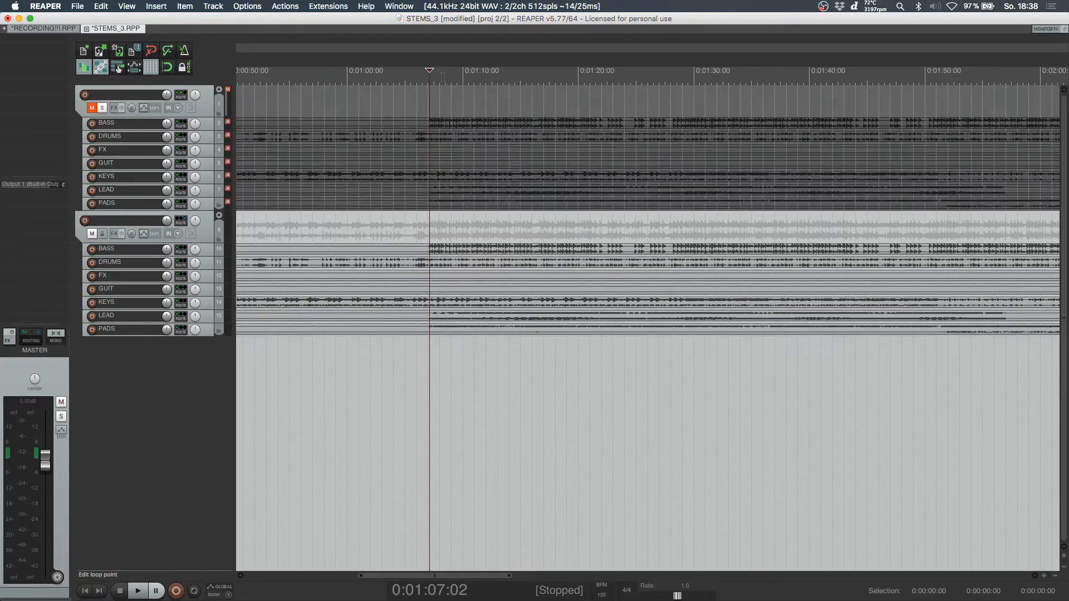
{"action": "key", "text": "space"}
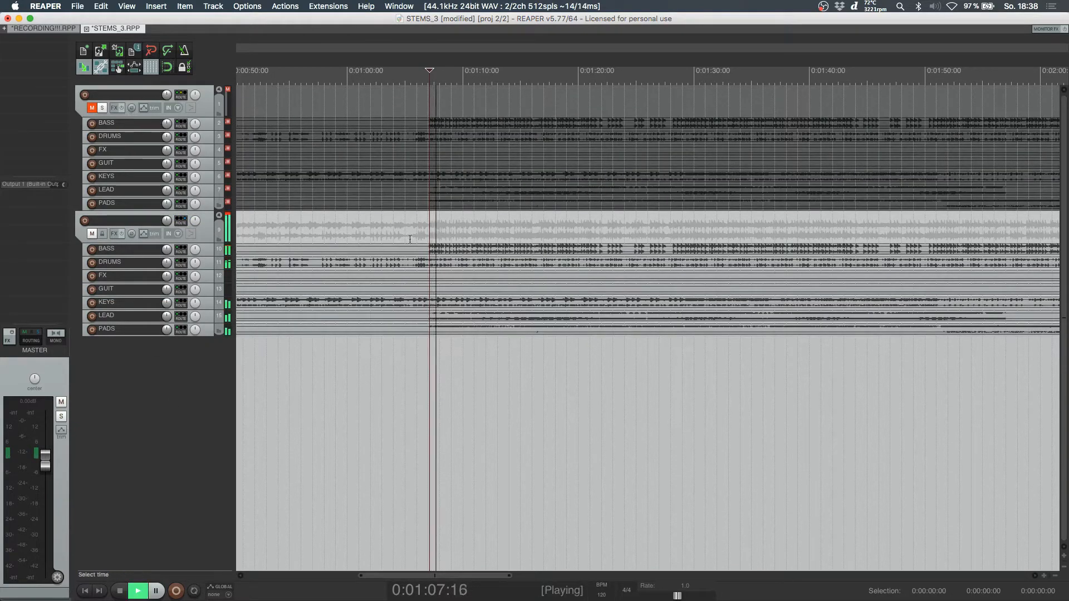
{"action": "key", "text": "space"}
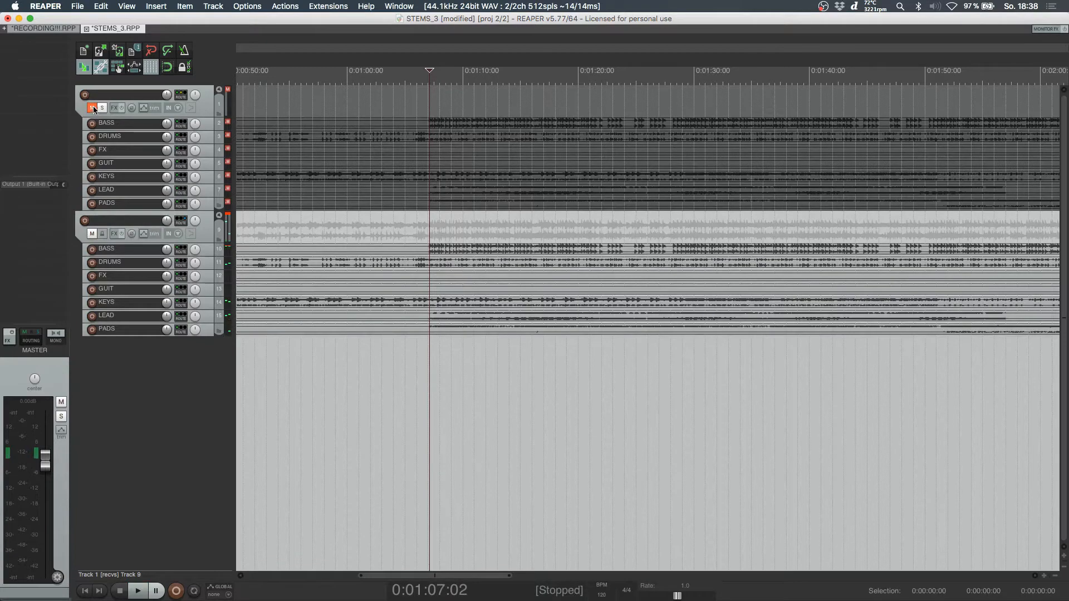
{"action": "left_click", "coordinate": [93, 108]}
{"action": "key", "text": "space"}
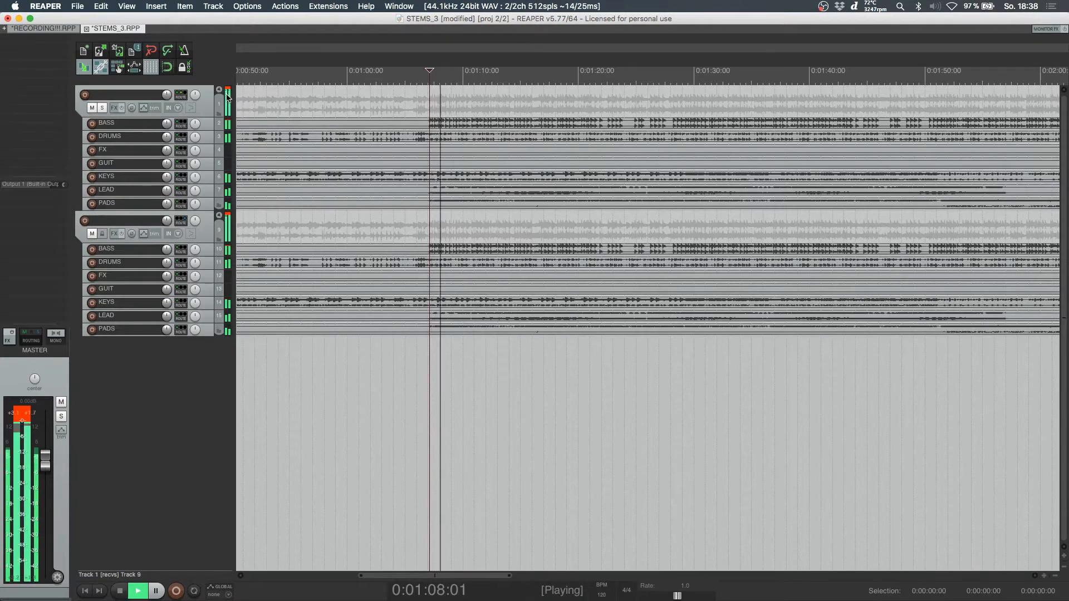
{"action": "key", "text": "space"}
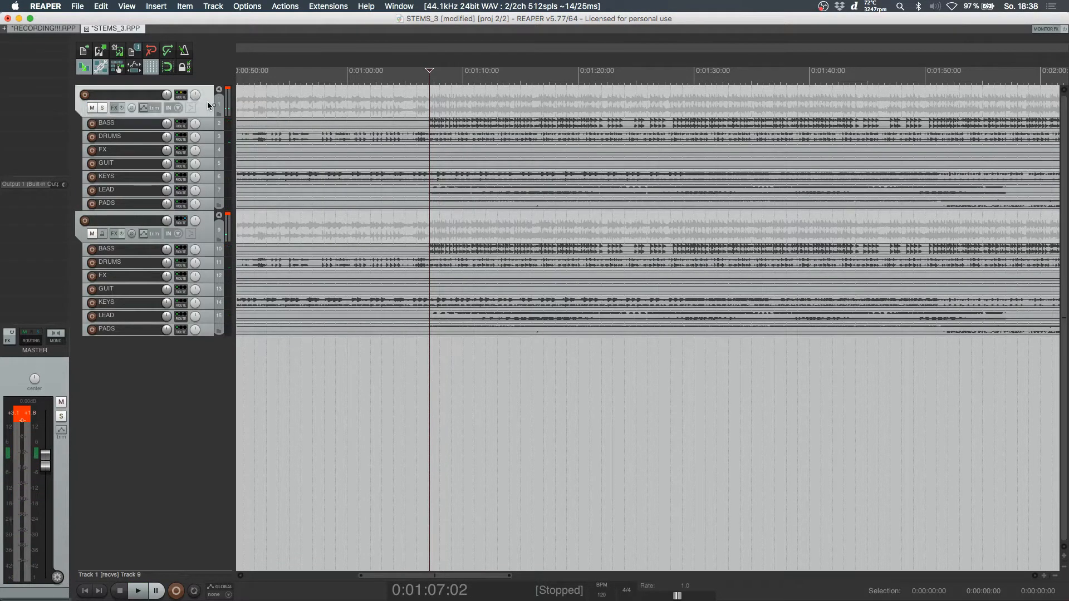
Step: Select track 9 and clear the clip indicators on tracks 1 and 9
{"action": "left_click", "coordinate": [201, 239]}
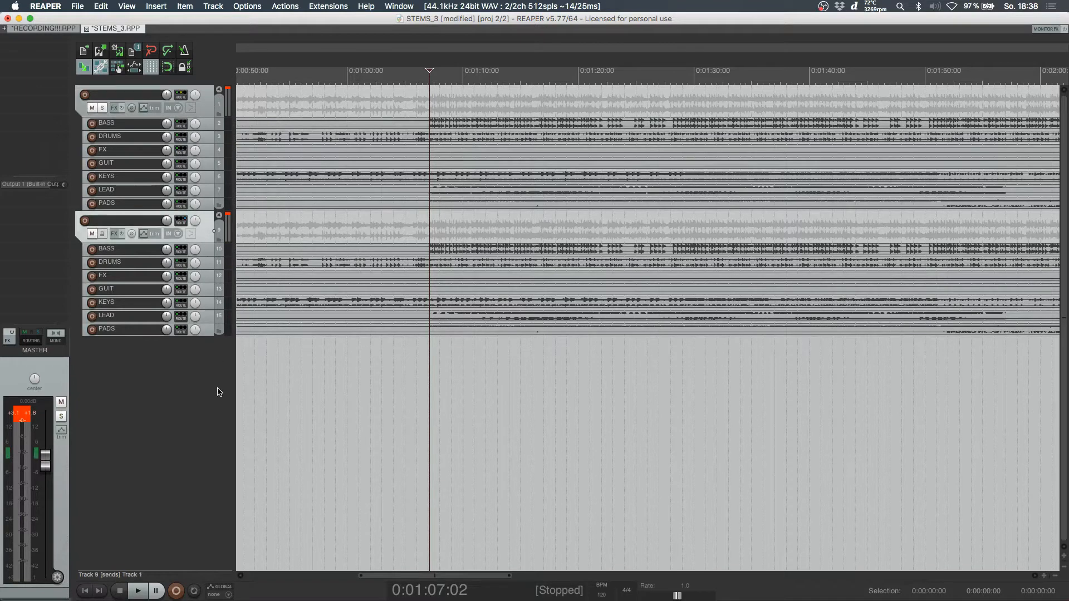
{"action": "left_click", "coordinate": [229, 95]}
{"action": "left_click", "coordinate": [227, 230]}
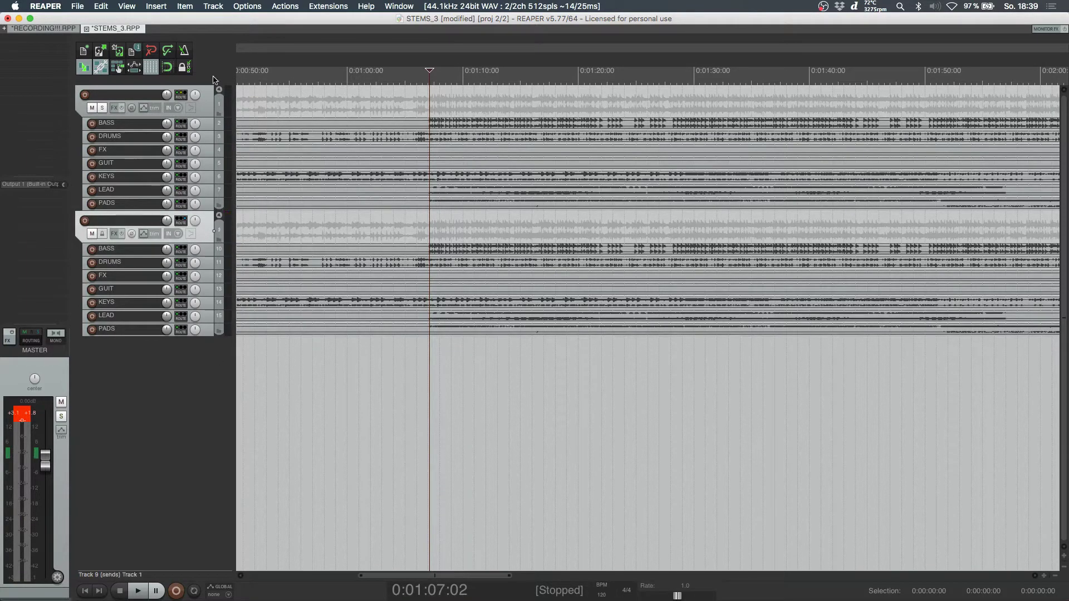
Step: Add FabFilter Pro-L 2 to the original folder track from the FX browser
{"action": "left_click", "coordinate": [205, 104]}
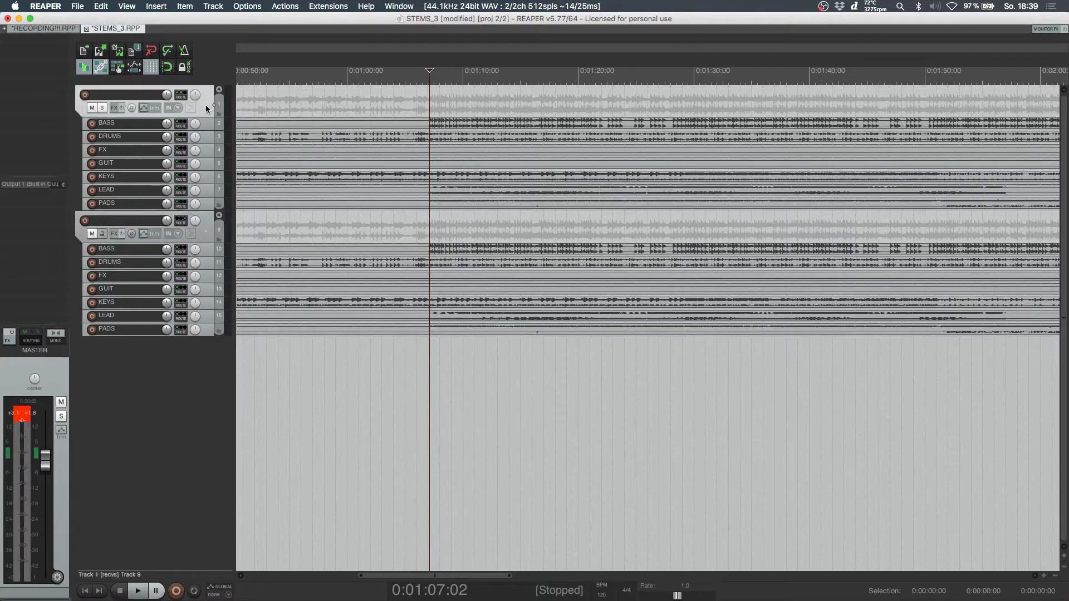
{"action": "left_click", "coordinate": [114, 108]}
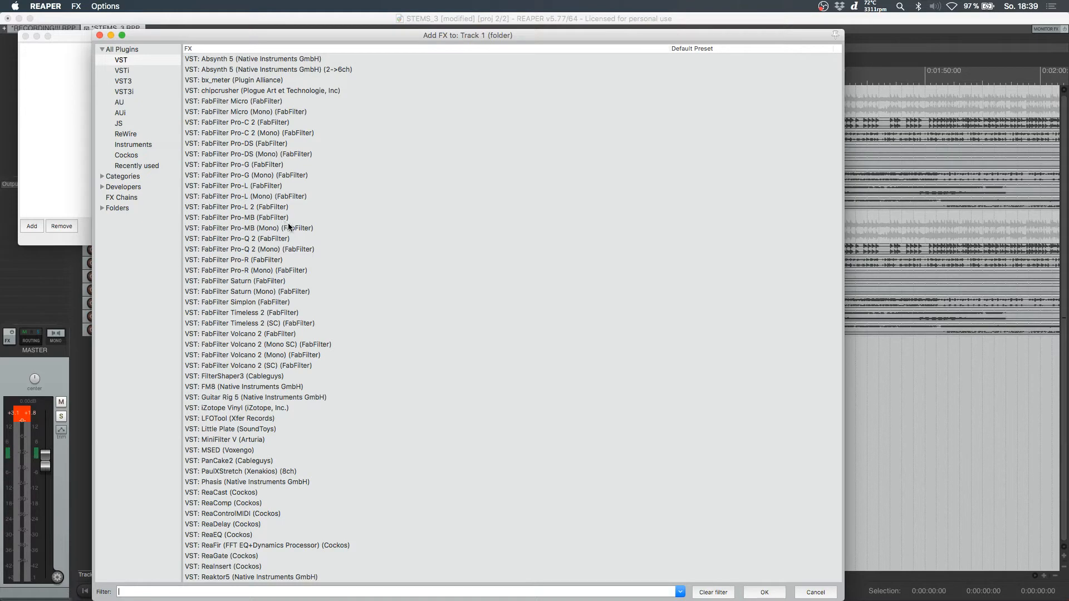
{"action": "left_click", "coordinate": [277, 207]}
{"action": "left_click", "coordinate": [763, 593]}
{"action": "left_click_drag", "start_coordinate": [219, 42], "coordinate": [288, 101]}
Step: Check the limiter's 4 in / 2 out pin routing and toggle an output-stage option
{"action": "left_click", "coordinate": [694, 125]}
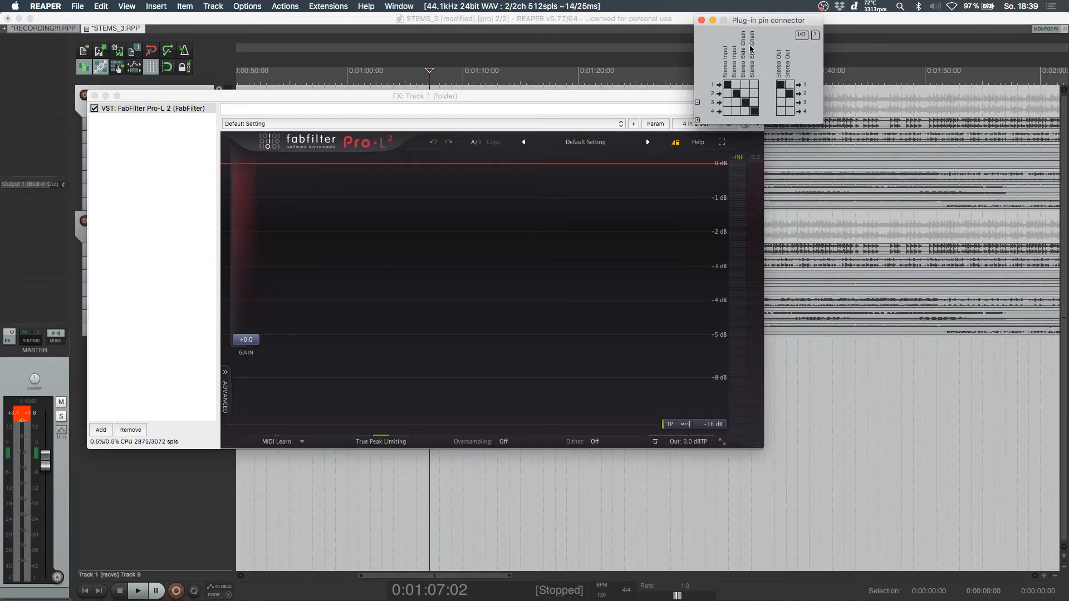
{"action": "left_click", "coordinate": [702, 20]}
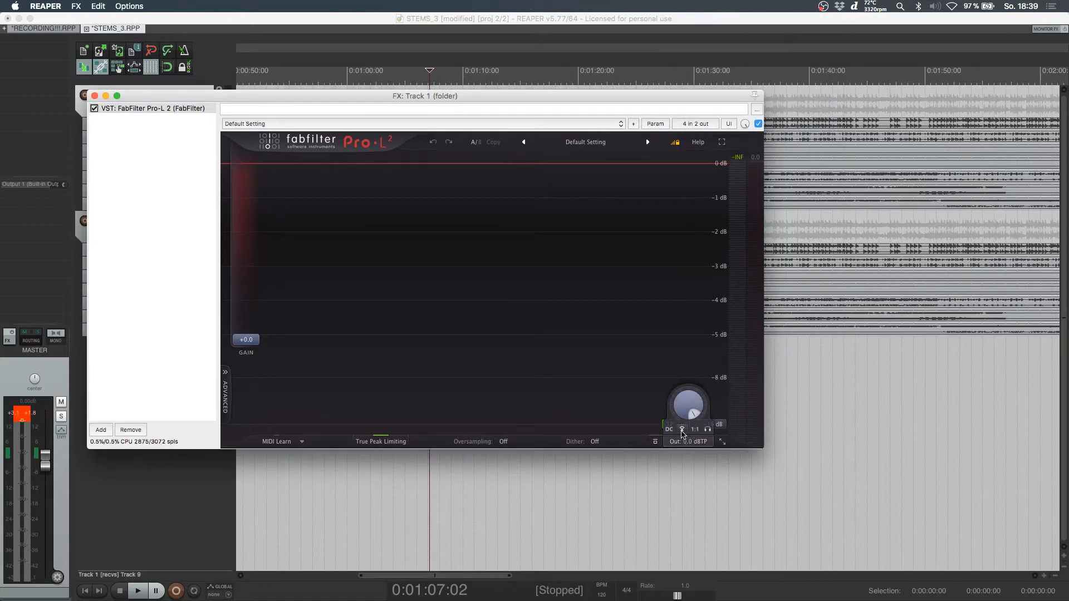
{"action": "left_click", "coordinate": [683, 430]}
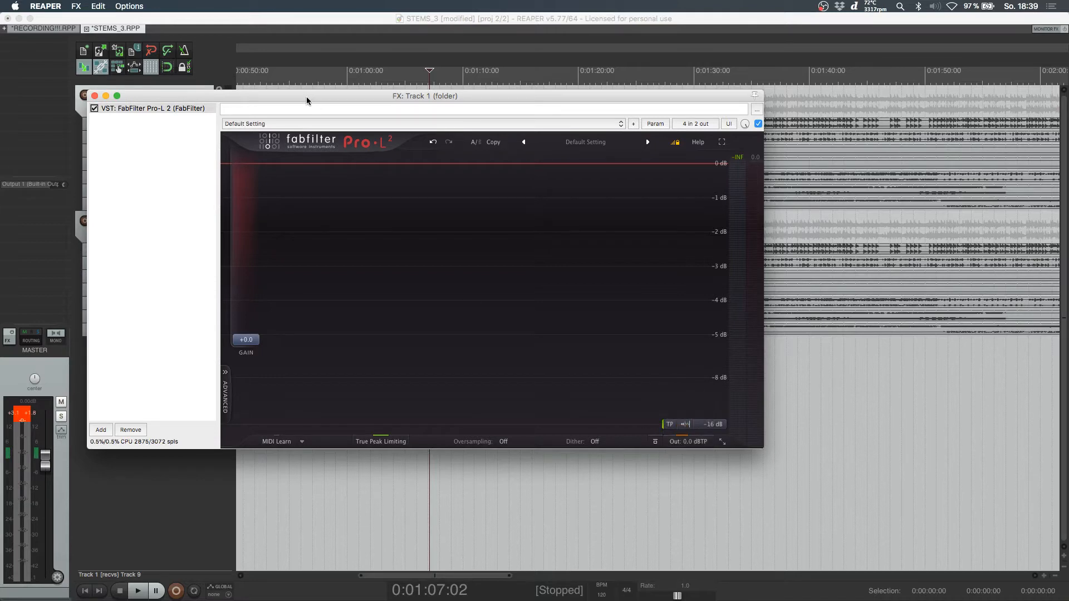
{"action": "mouse_move", "coordinate": [307, 102]}
{"action": "left_mouse_down"}
{"action": "mouse_move", "coordinate": [483, 164]}
{"action": "mouse_move", "coordinate": [472, 177]}
{"action": "left_mouse_up"}
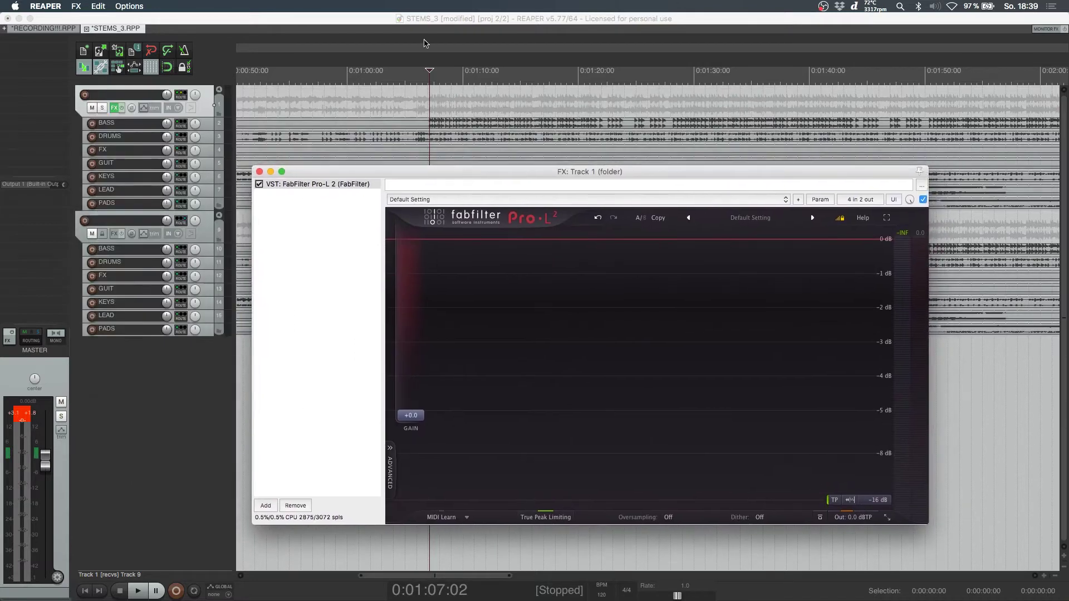
Step: Play the stems through Pro-L 2 to watch about 4 dB of gain reduction, then stop
{"action": "left_click", "coordinate": [431, 81]}
{"action": "key", "text": "space"}
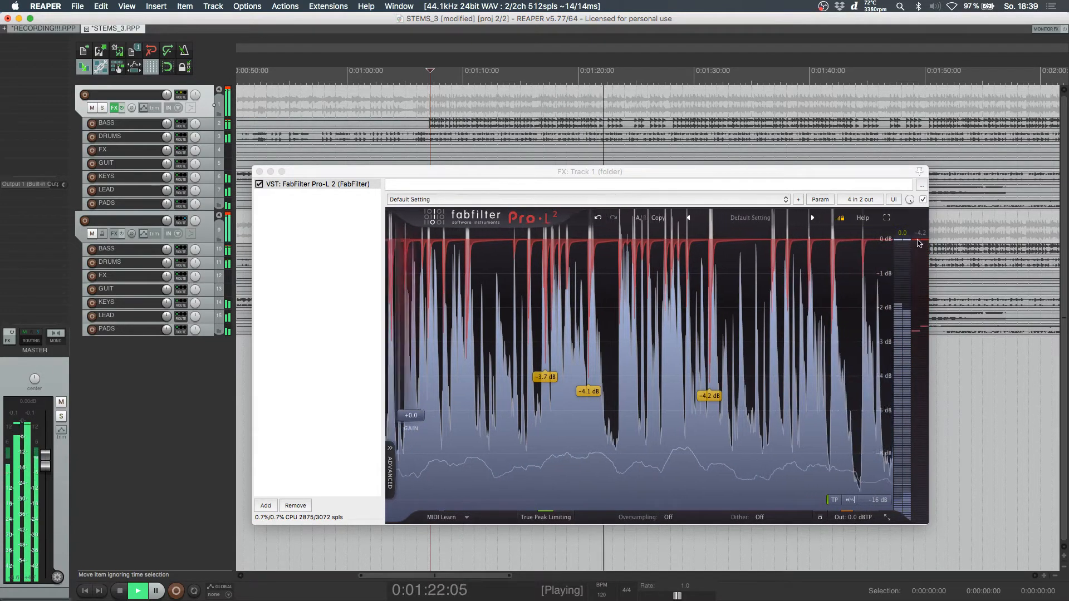
{"action": "key", "text": "space"}
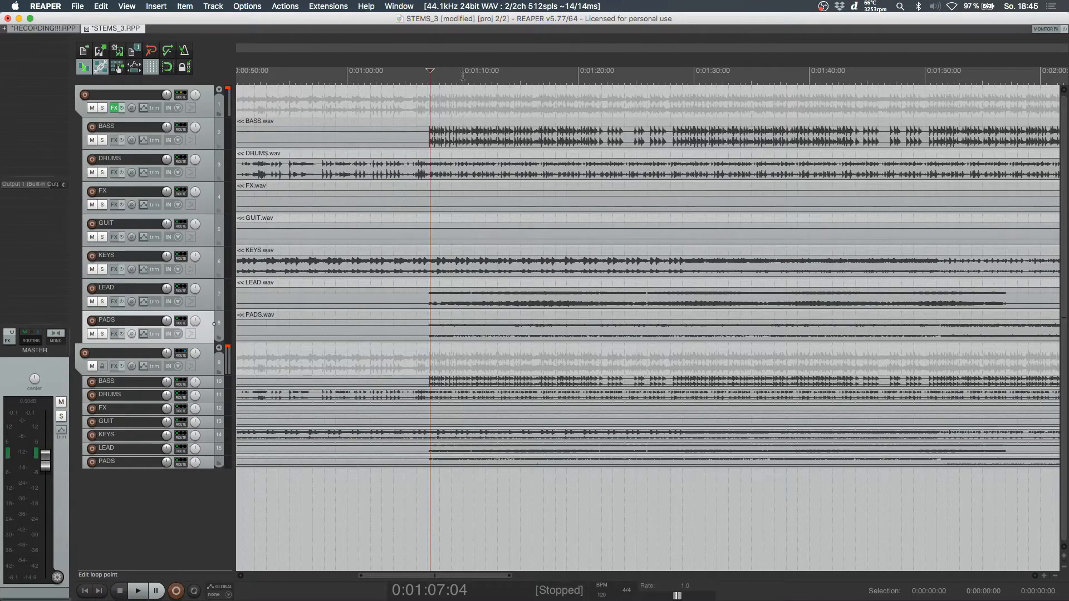
Step: Solo the PADS stem, play from 1:10 and bring up the folder track's limiter
{"action": "left_click", "coordinate": [463, 76]}
{"action": "left_click", "coordinate": [102, 333]}
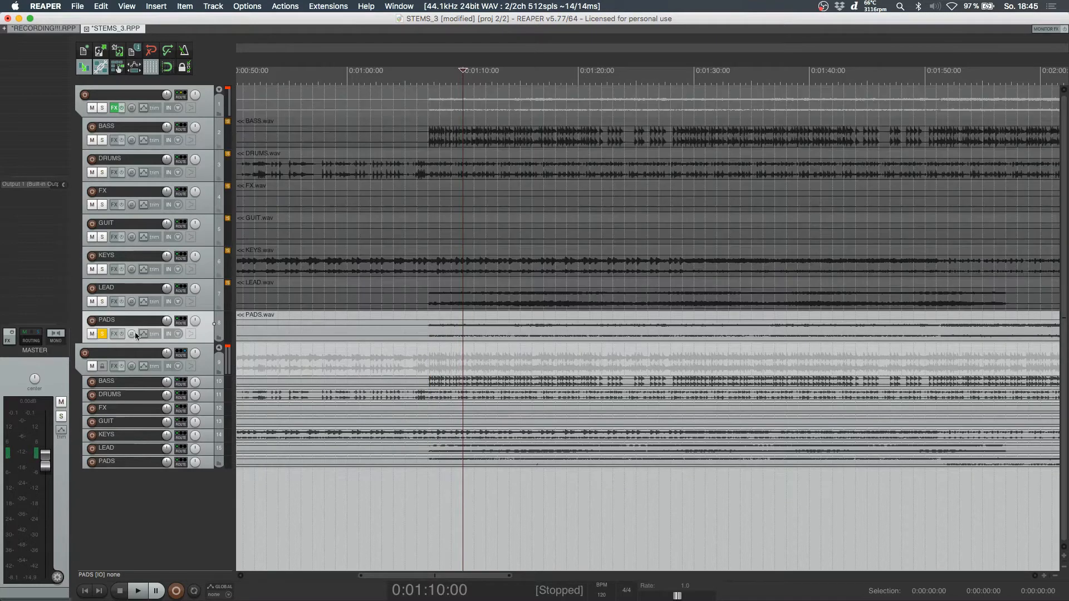
{"action": "key", "text": "space"}
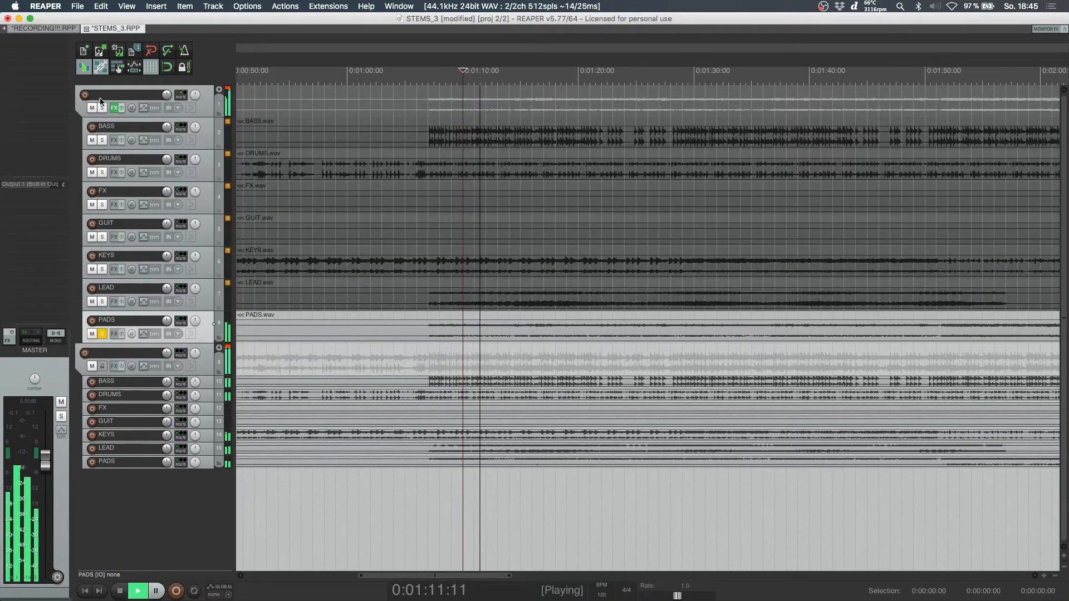
{"action": "left_click", "coordinate": [93, 99]}
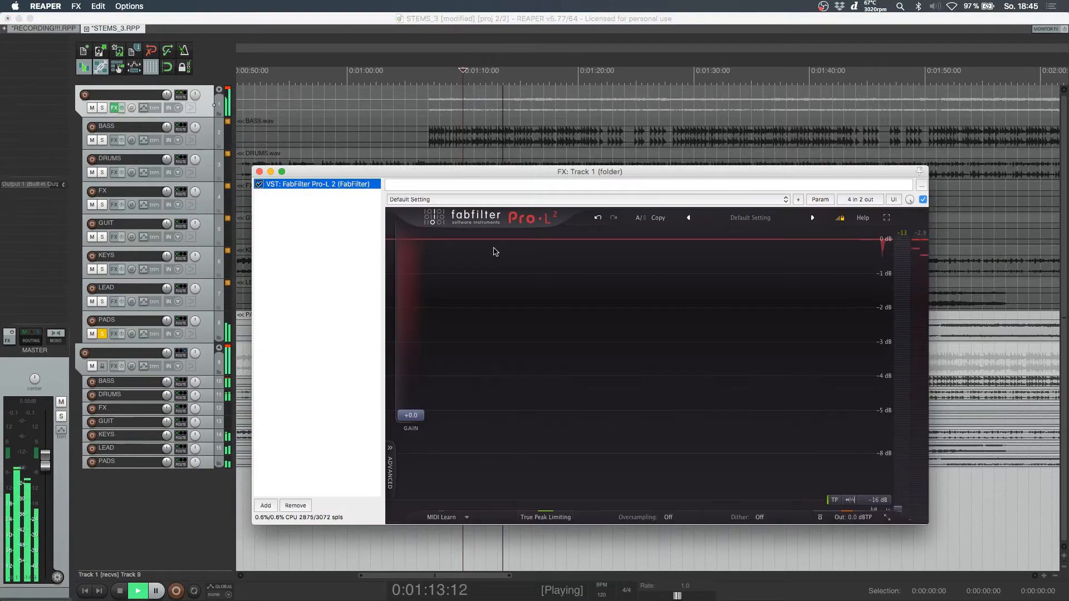
{"action": "left_click_drag", "start_coordinate": [700, 173], "coordinate": [599, 171]}
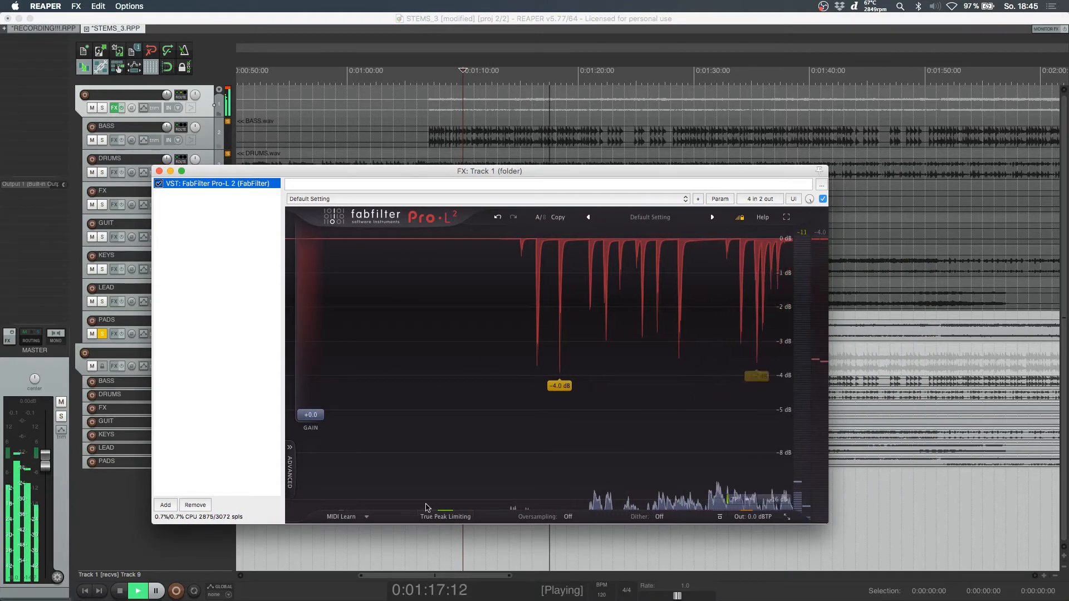
Step: In Pro-L 2's Advanced panel change the limiting style from Modern to Safe
{"action": "left_click", "coordinate": [290, 463]}
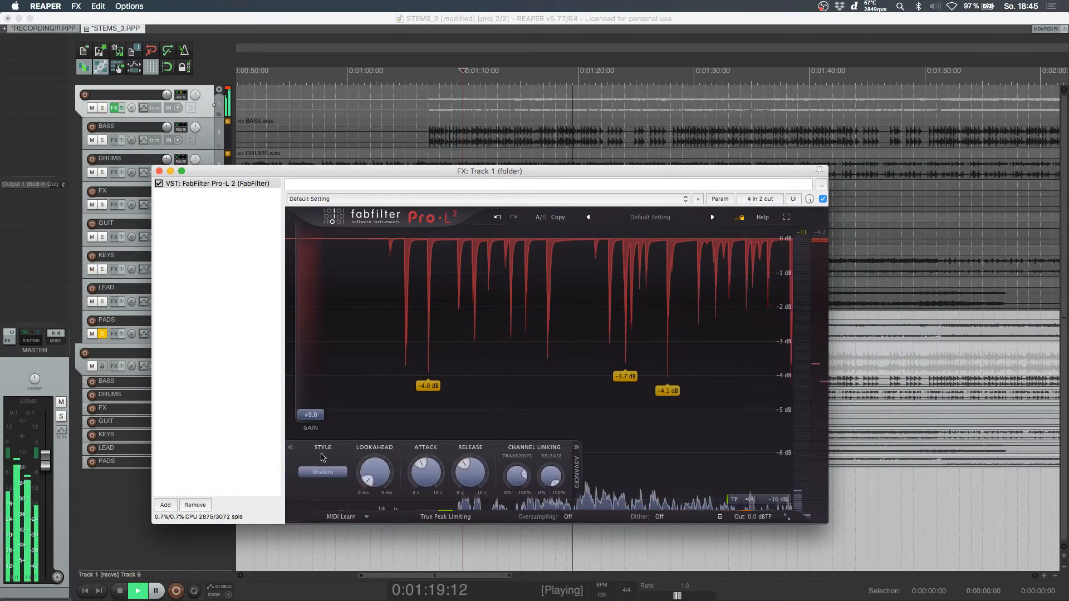
{"action": "left_click", "coordinate": [323, 472]}
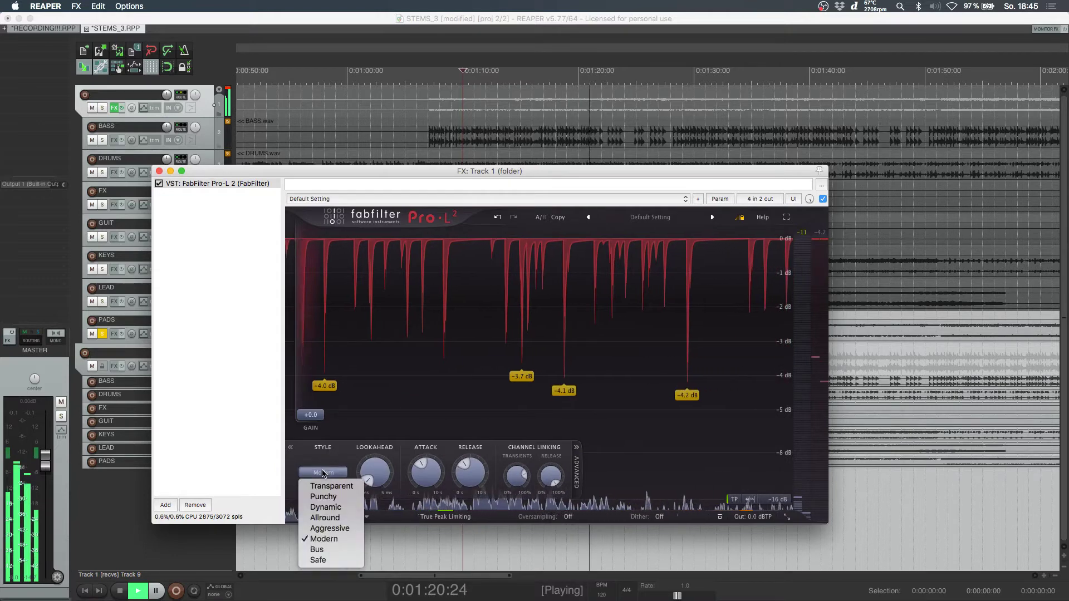
{"action": "left_click", "coordinate": [326, 566]}
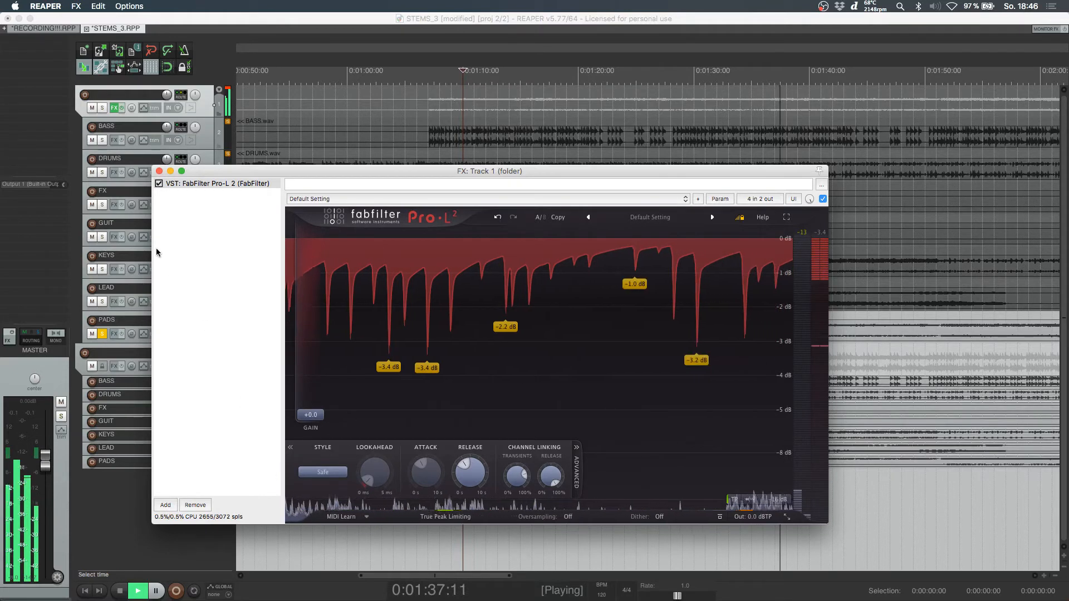
Step: Close the limiter, stop playback, select BASS through PADS, then only the folder track
{"action": "left_click", "coordinate": [158, 172]}
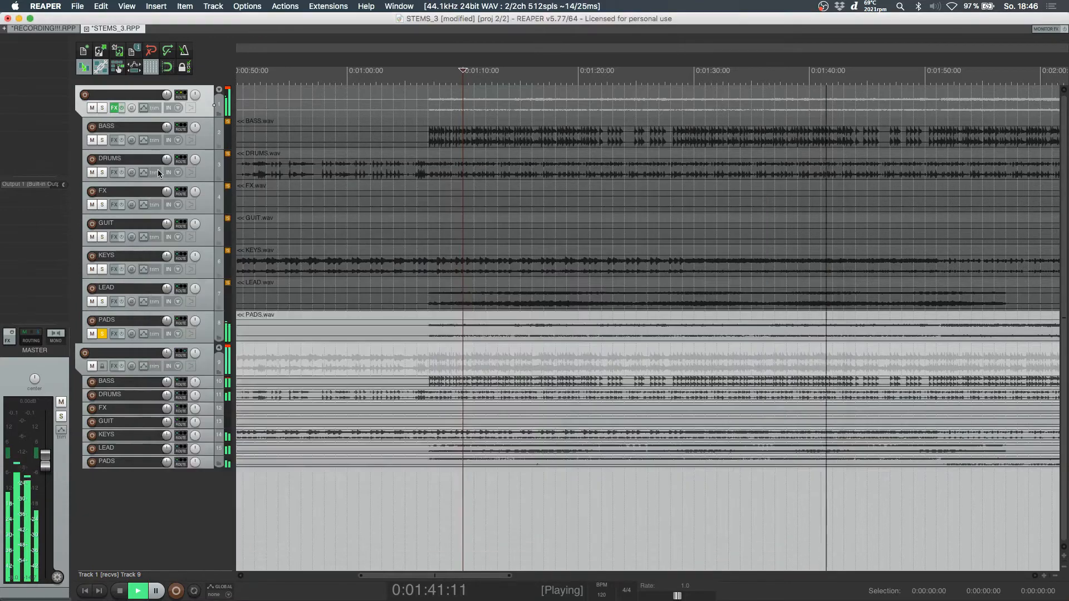
{"action": "key", "text": "space"}
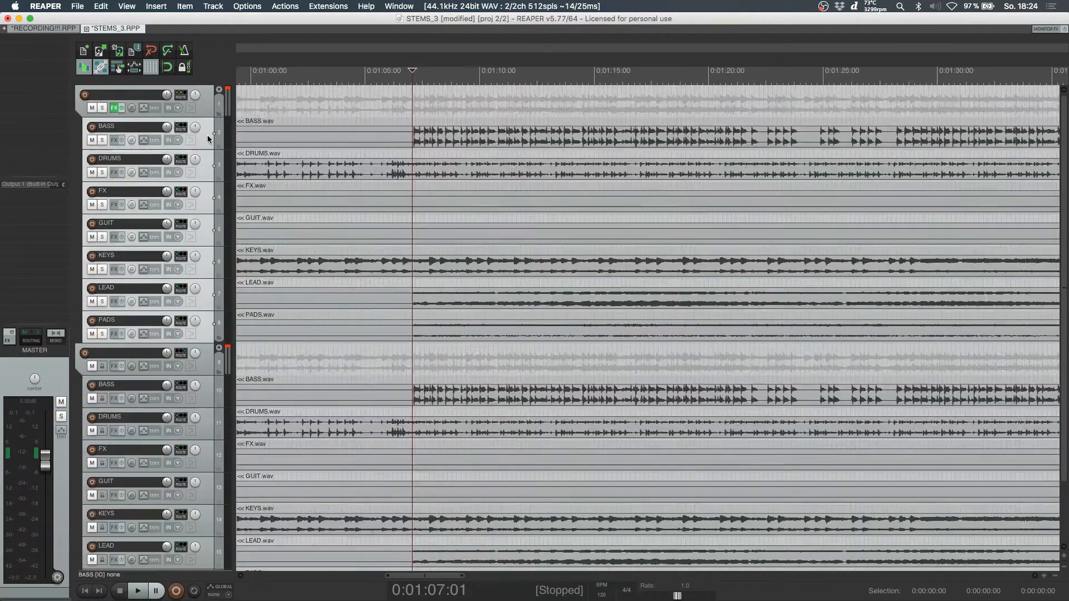
{"action": "left_click", "coordinate": [207, 129]}
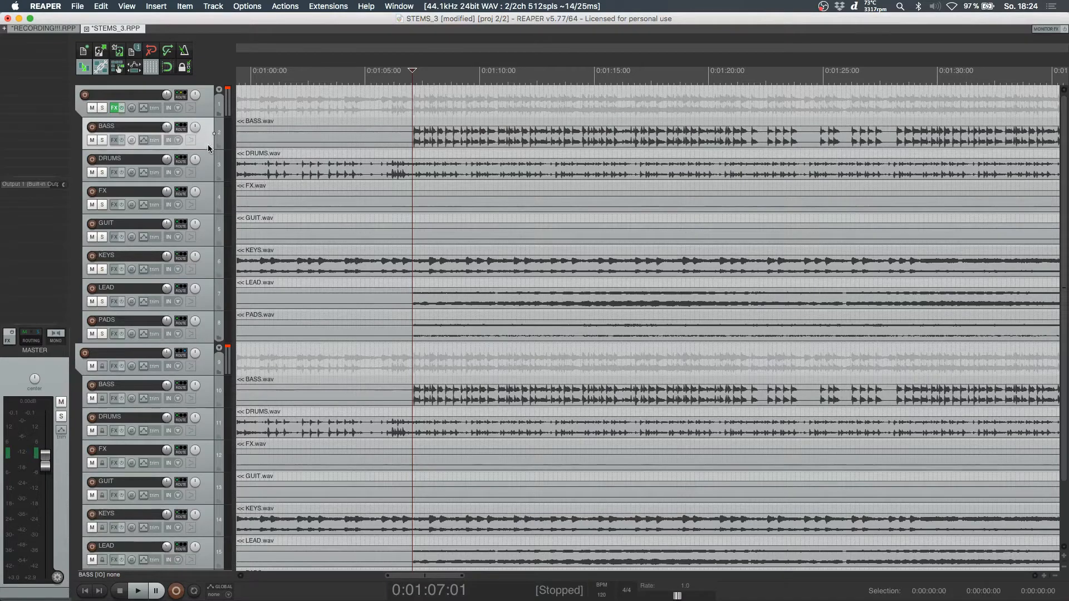
{"action": "left_click", "coordinate": [212, 331], "text": "shift"}
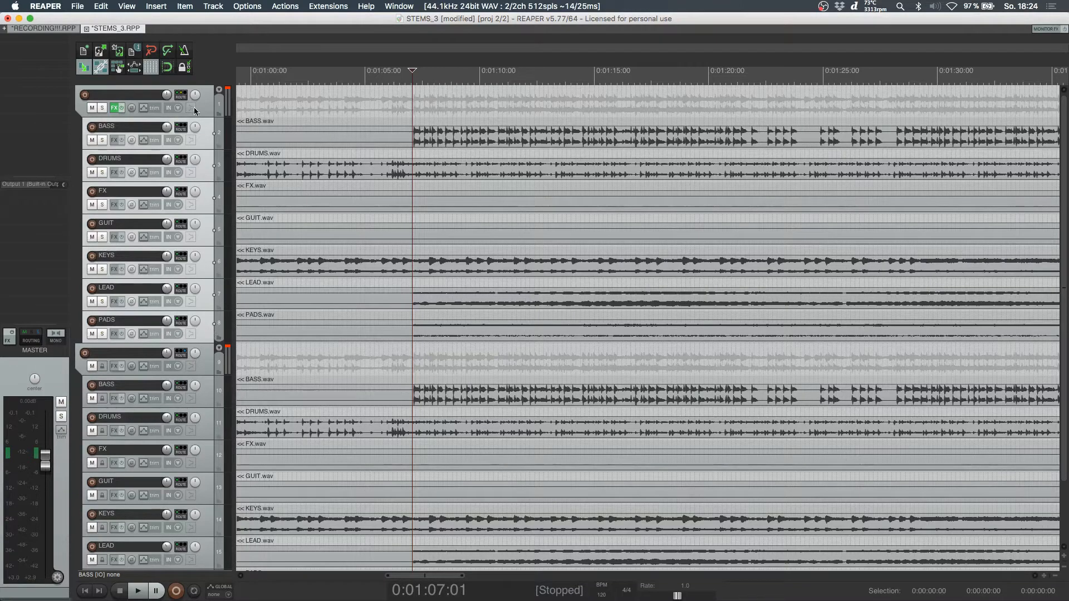
{"action": "left_click", "coordinate": [211, 106]}
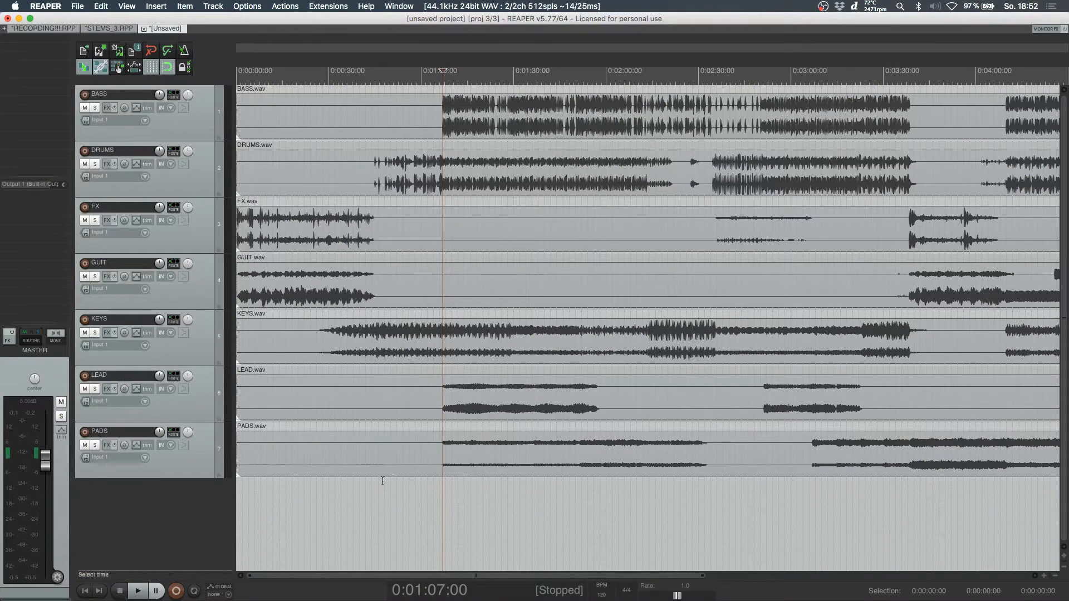
Step: Audition the stems in the unsaved project, then switch back to STEMS_3.RPP
{"action": "key", "text": "space"}
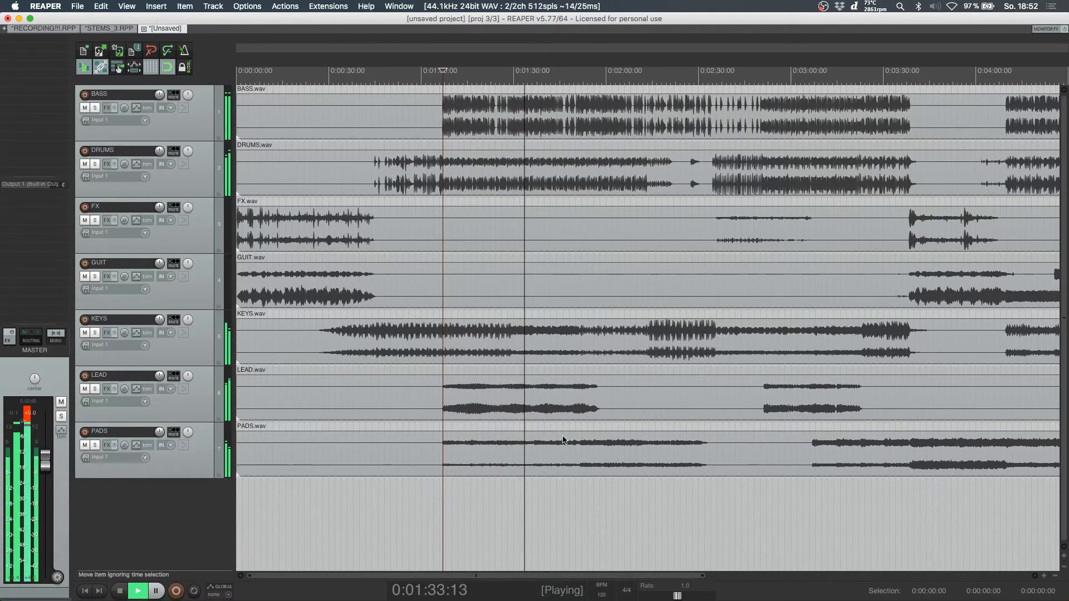
{"action": "key", "text": "space"}
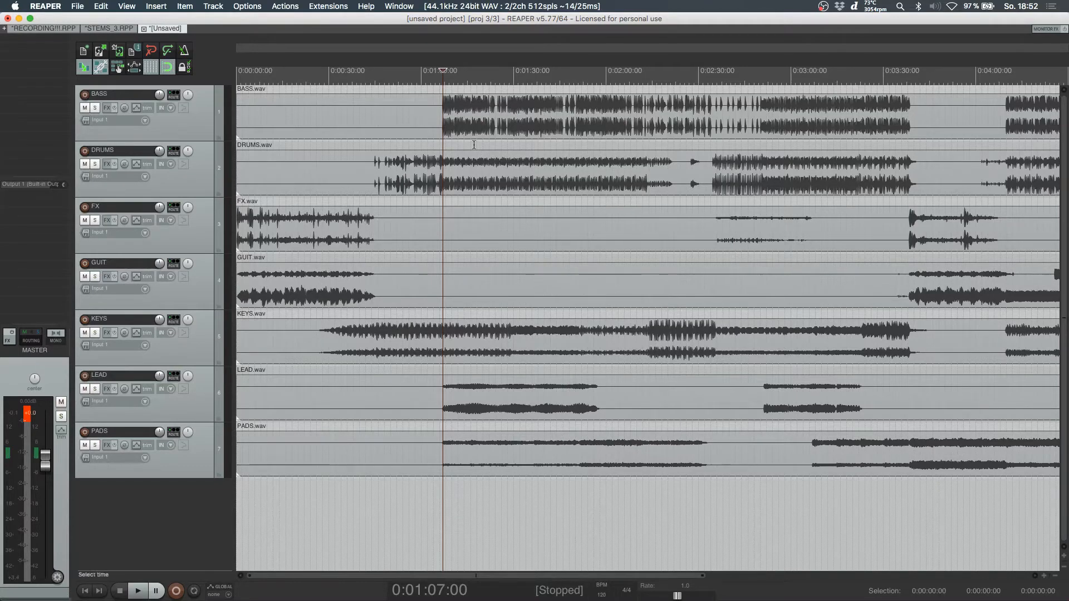
{"action": "key", "text": "ctrl+shift+Tab"}
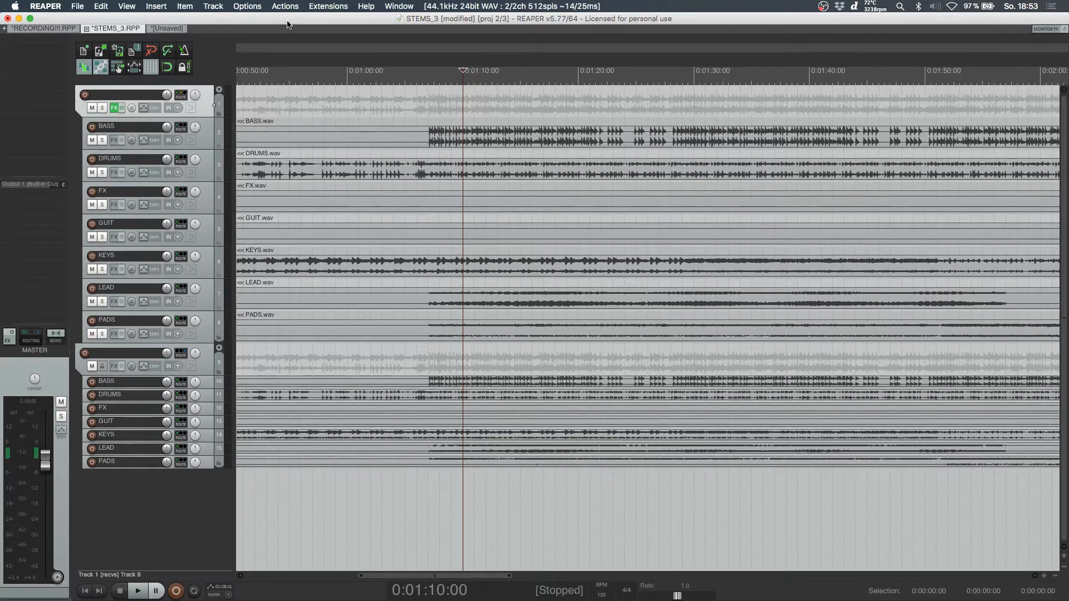
Step: Set playback start to 1:07 and add the VST3 FabFilter Pro-L 2 to the folder track's FX chain
{"action": "left_click", "coordinate": [430, 73]}
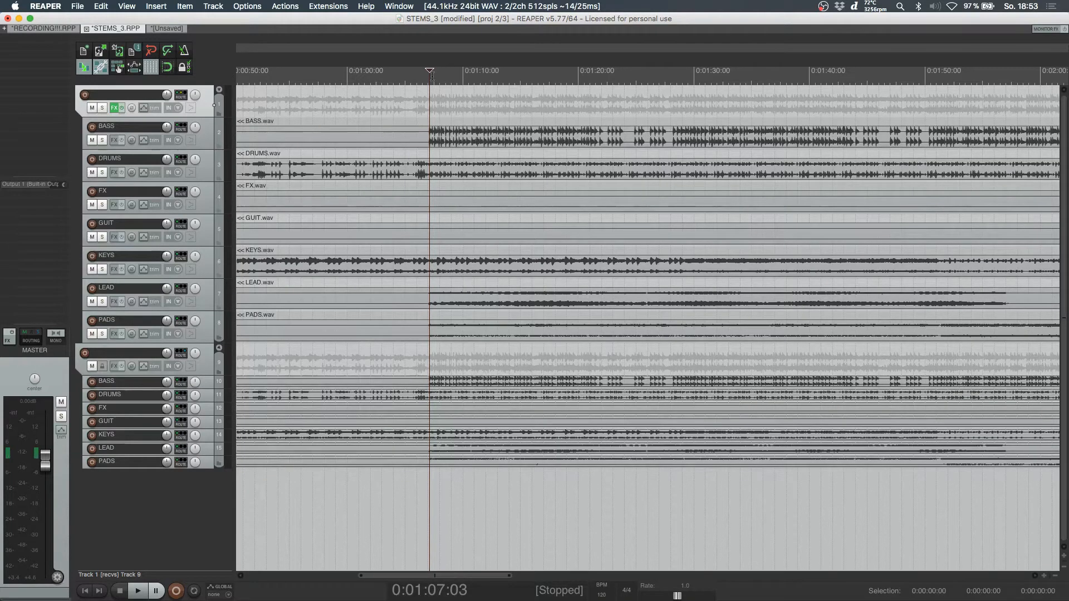
{"action": "left_click", "coordinate": [113, 108]}
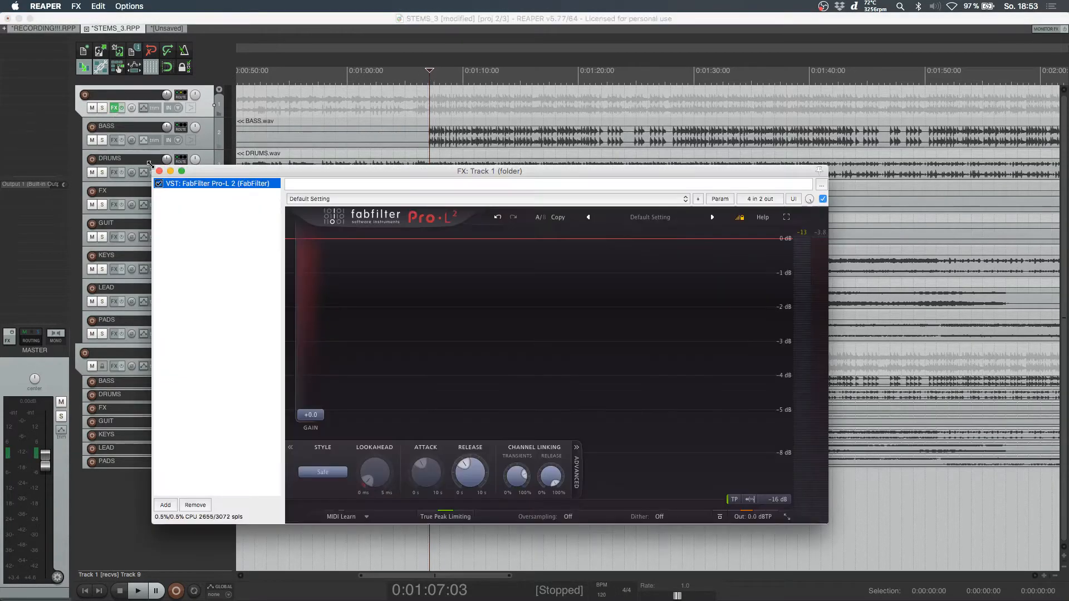
{"action": "left_click", "coordinate": [198, 277]}
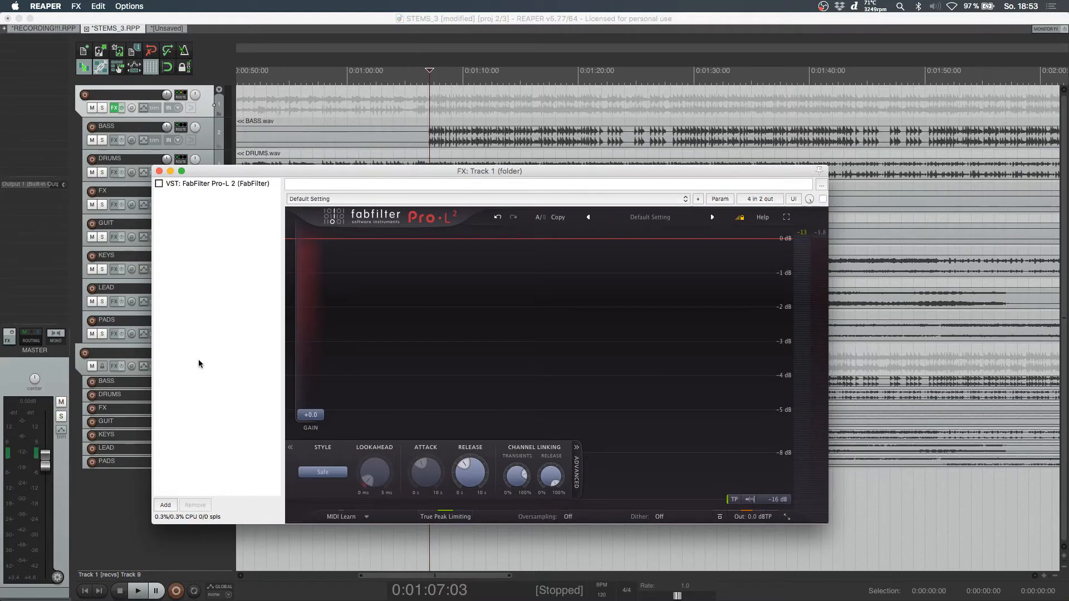
{"action": "left_click", "coordinate": [165, 504]}
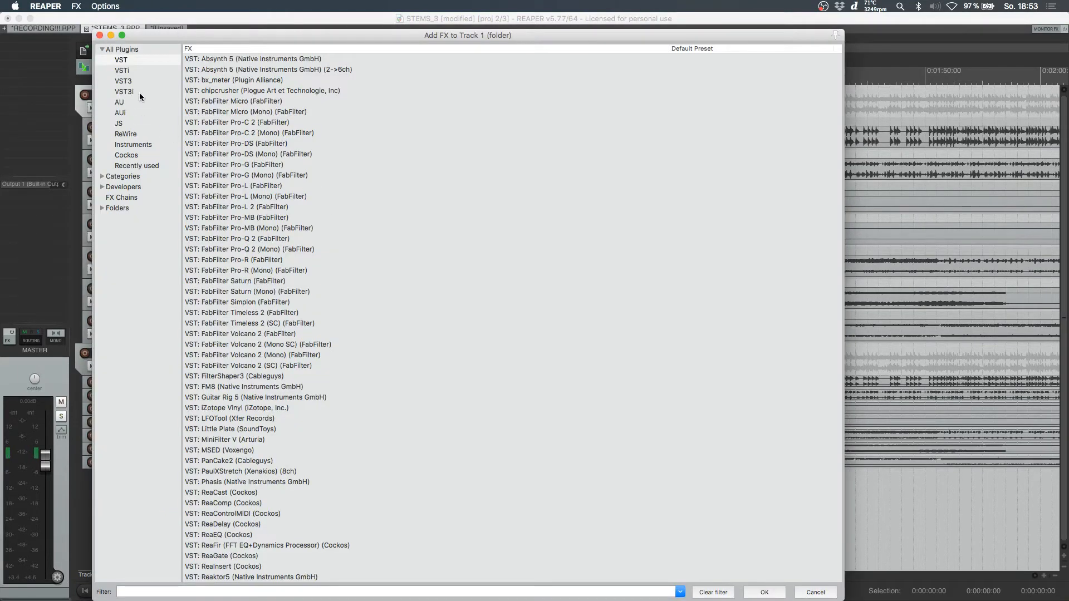
{"action": "left_click", "coordinate": [129, 81]}
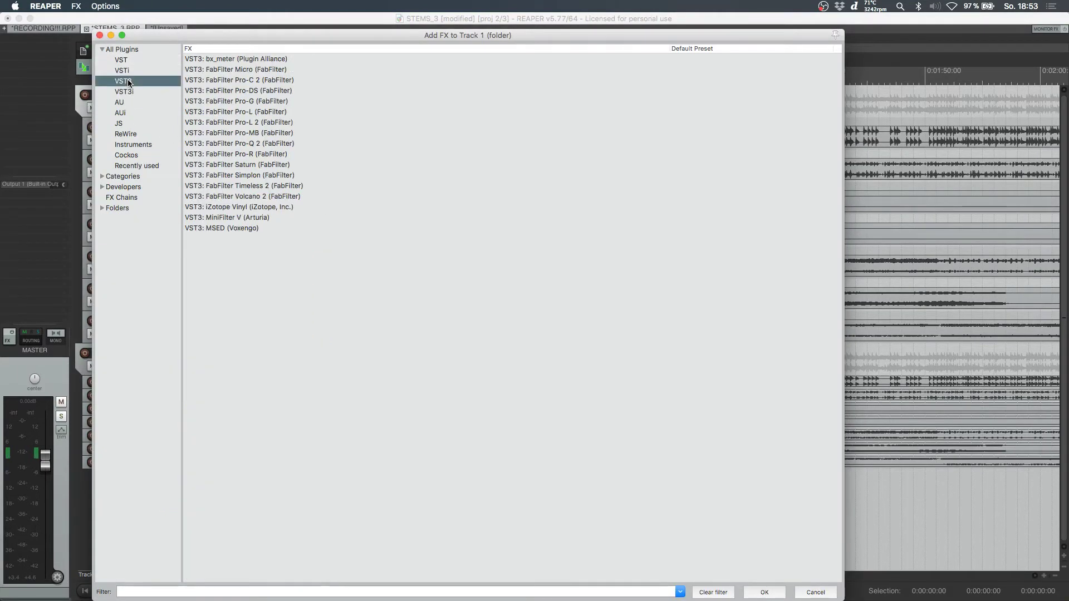
{"action": "left_click", "coordinate": [286, 122]}
{"action": "left_click", "coordinate": [764, 592]}
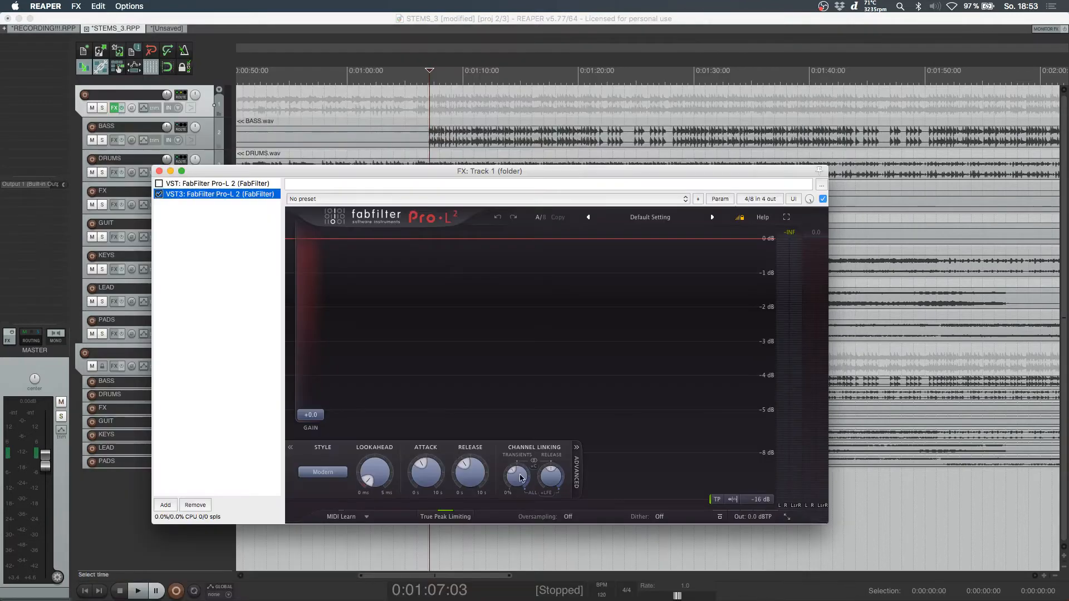
Step: Reselect the VST3 Pro-L 2 in the chain and move the FX window aside
{"action": "left_click", "coordinate": [197, 224]}
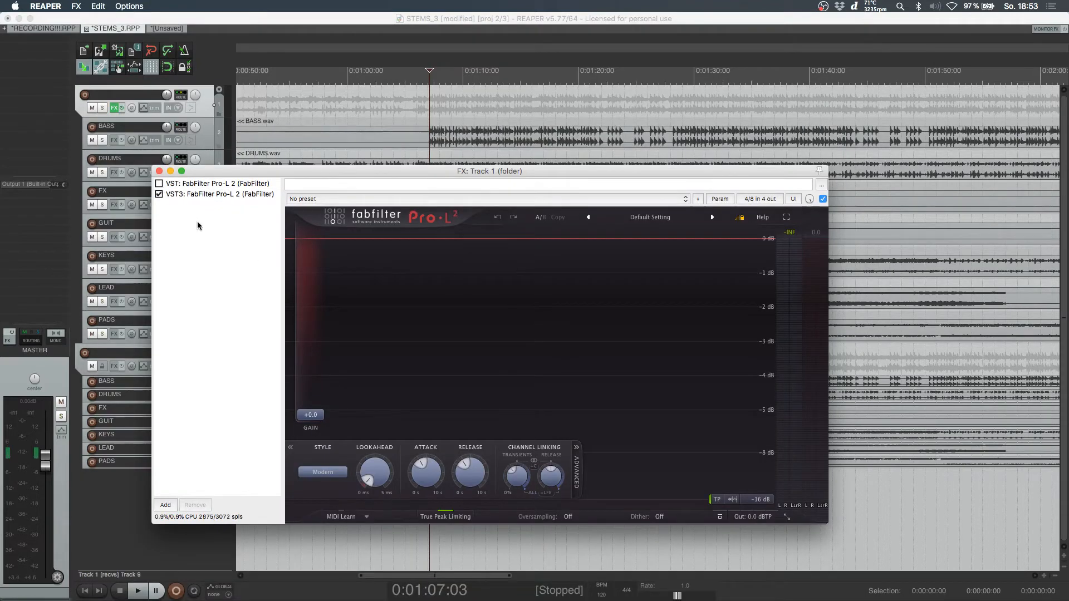
{"action": "left_click", "coordinate": [207, 195]}
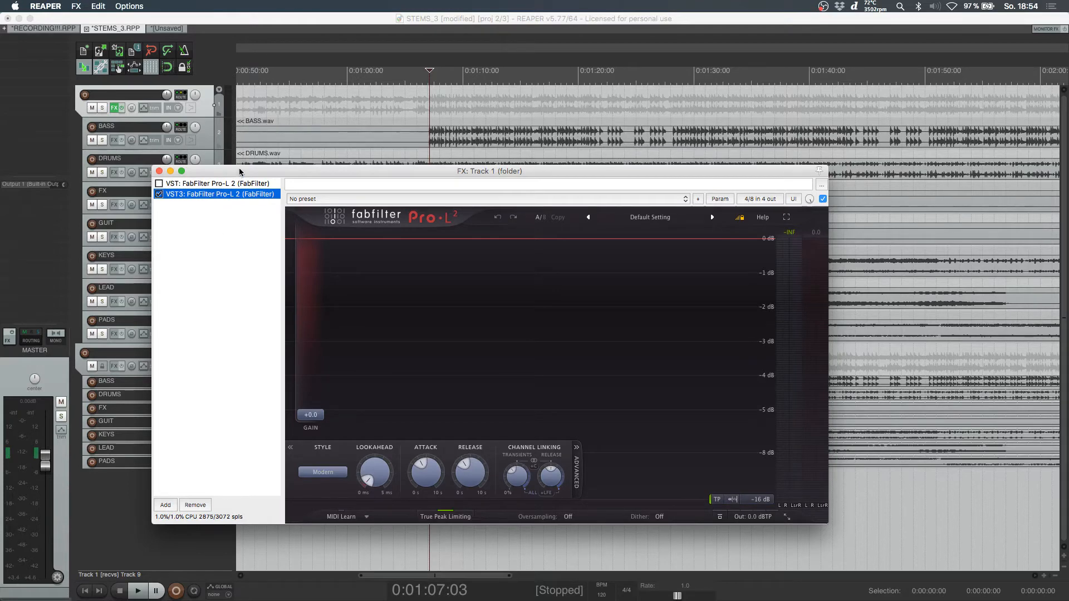
{"action": "mouse_move", "coordinate": [240, 174]}
{"action": "left_mouse_down"}
{"action": "mouse_move", "coordinate": [364, 163]}
{"action": "mouse_move", "coordinate": [325, 97]}
{"action": "left_mouse_up"}
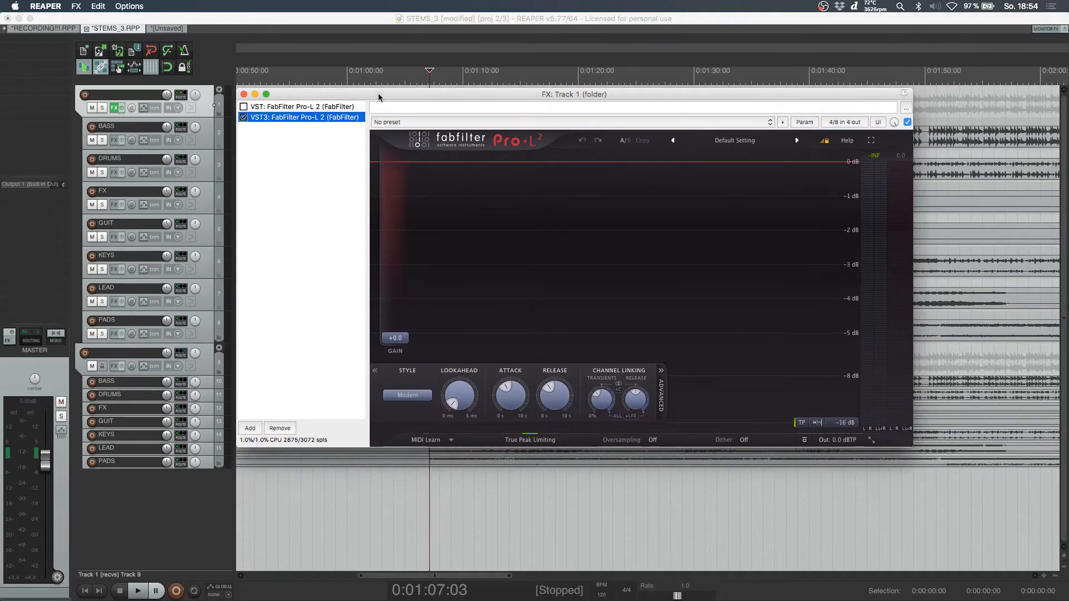
{"action": "left_click_drag", "start_coordinate": [378, 94], "coordinate": [409, 156]}
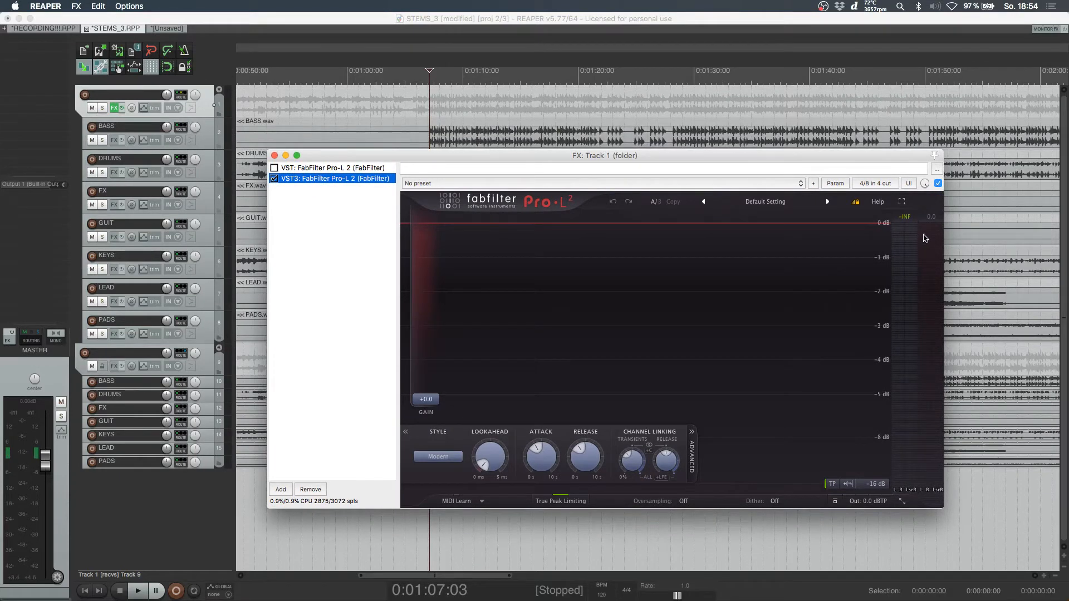
Step: Remap channels 3 and 4 from Pro-L 2's main inputs to Side Chain 1 and 2 in the pin connector
{"action": "left_click", "coordinate": [881, 183]}
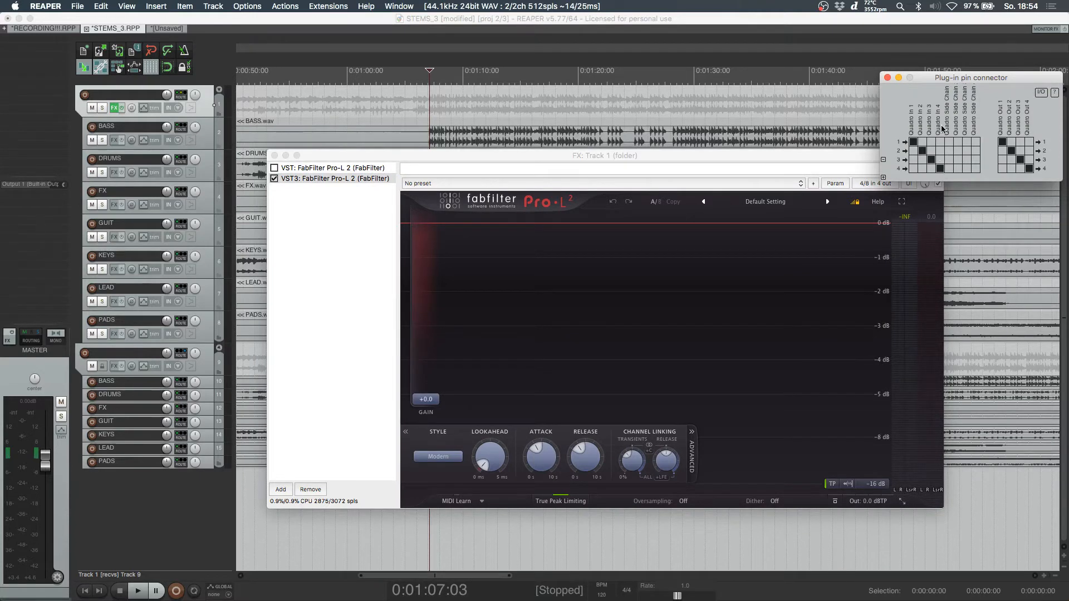
{"action": "left_click", "coordinate": [932, 158]}
{"action": "left_click", "coordinate": [950, 159]}
{"action": "left_click", "coordinate": [966, 169]}
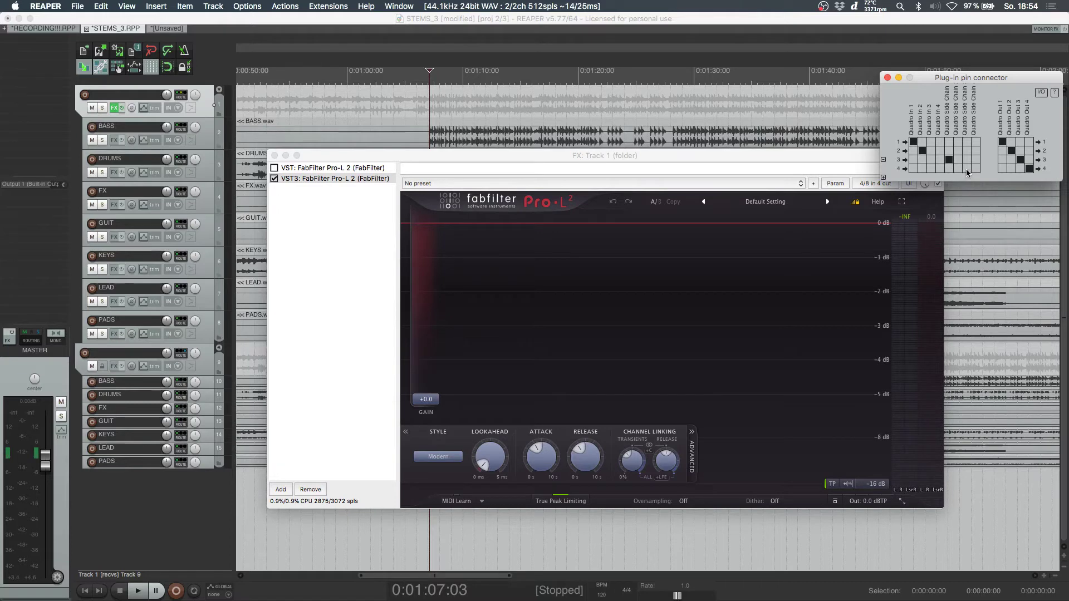
{"action": "left_click", "coordinate": [887, 78]}
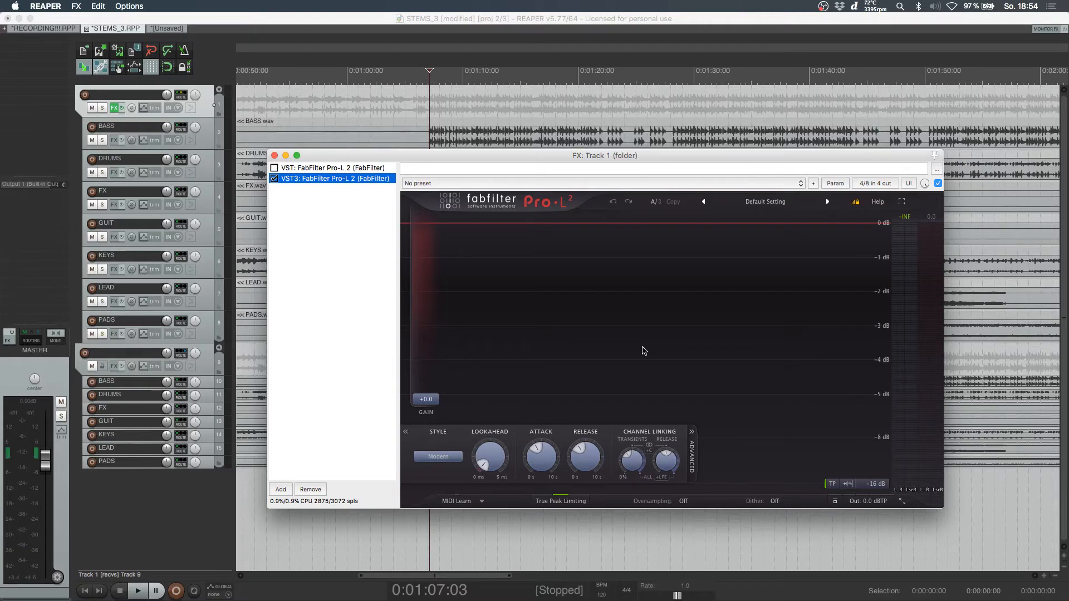
Step: Extend the Pro-L 2 pin routing step by step up to 40 track channels
{"action": "left_click", "coordinate": [872, 184]}
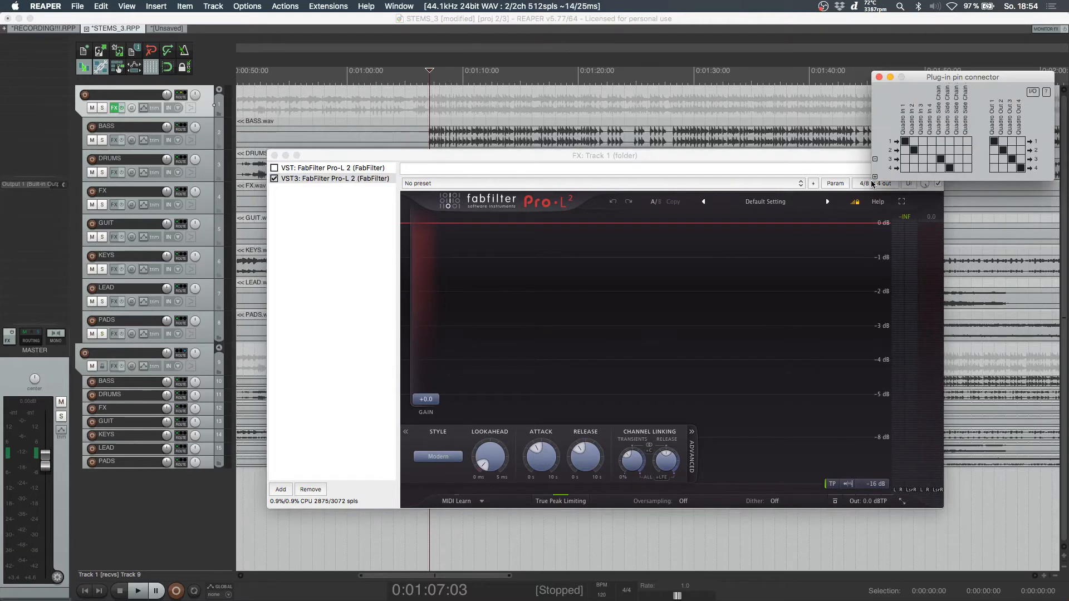
{"action": "left_click_drag", "start_coordinate": [930, 79], "coordinate": [745, 107]}
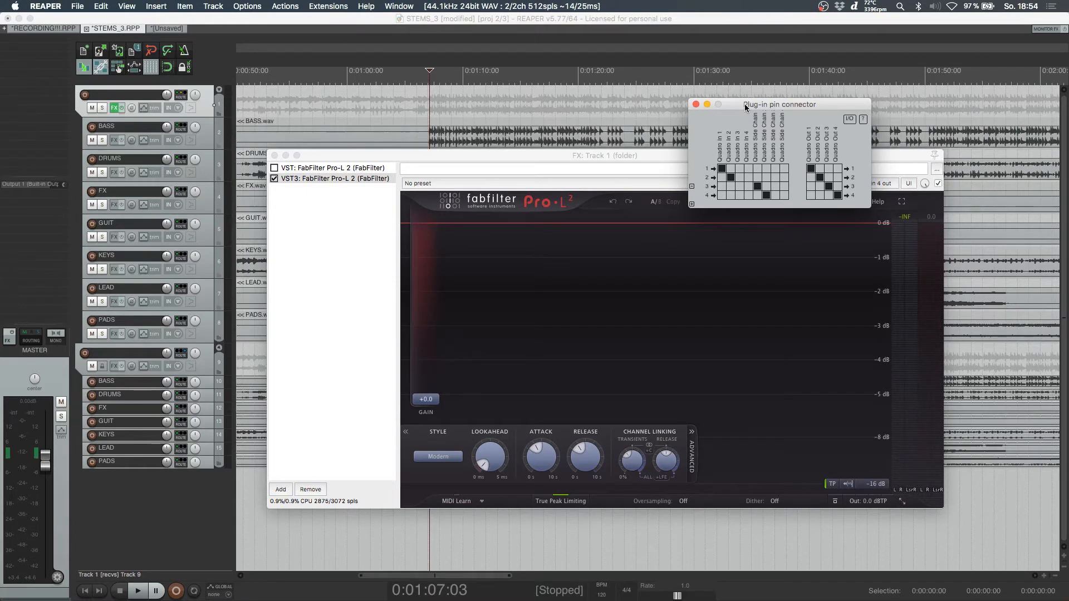
{"action": "left_click", "coordinate": [693, 204]}
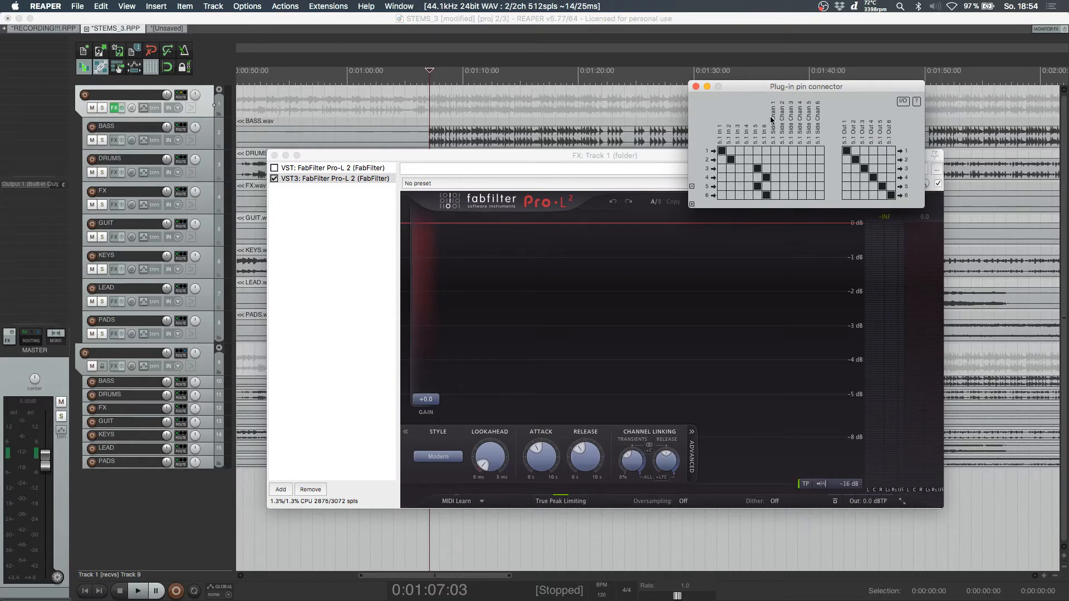
{"action": "left_click", "coordinate": [692, 204]}
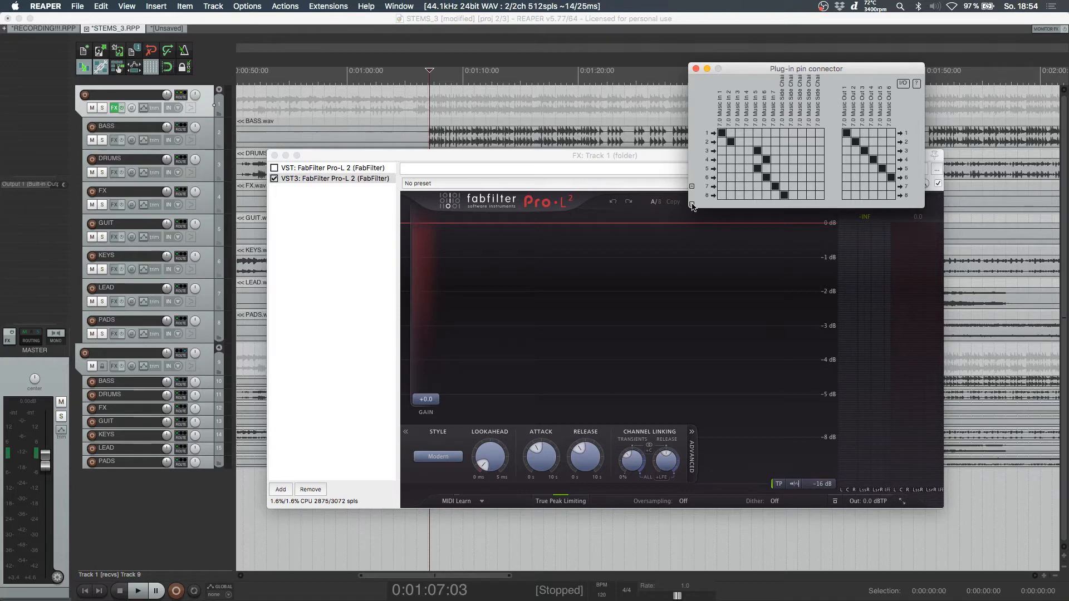
{"action": "left_click", "coordinate": [691, 204]}
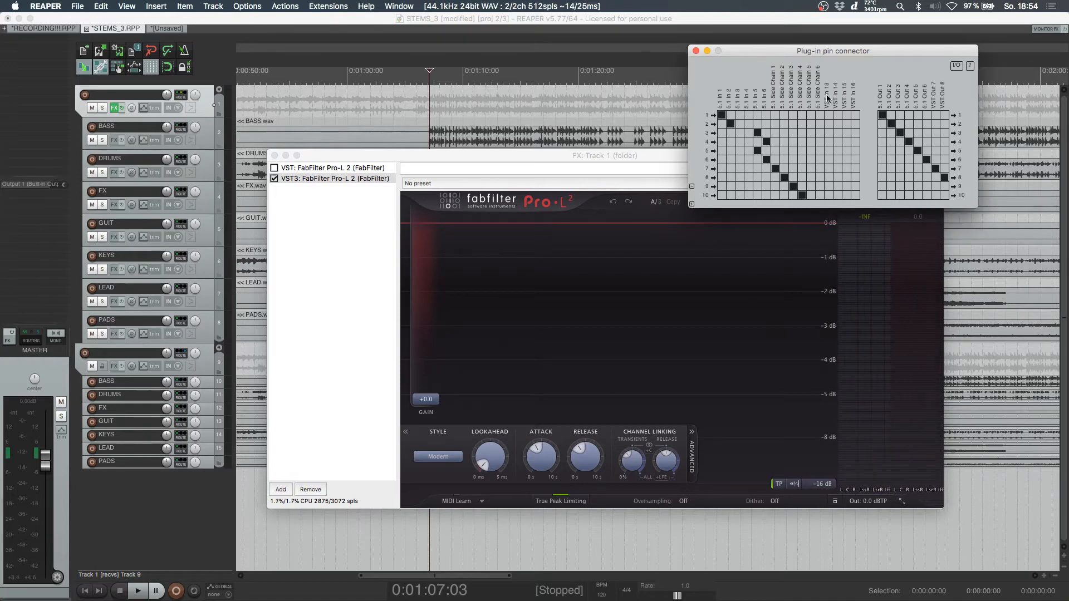
{"action": "left_click", "coordinate": [691, 204]}
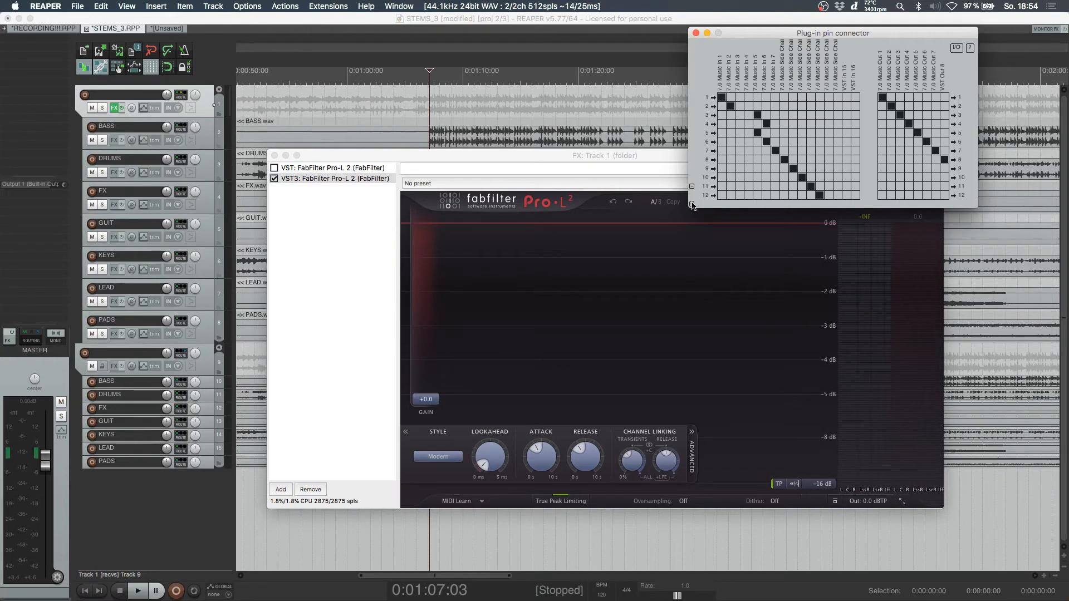
{"action": "left_click", "coordinate": [692, 204]}
{"action": "left_click", "coordinate": [692, 207]}
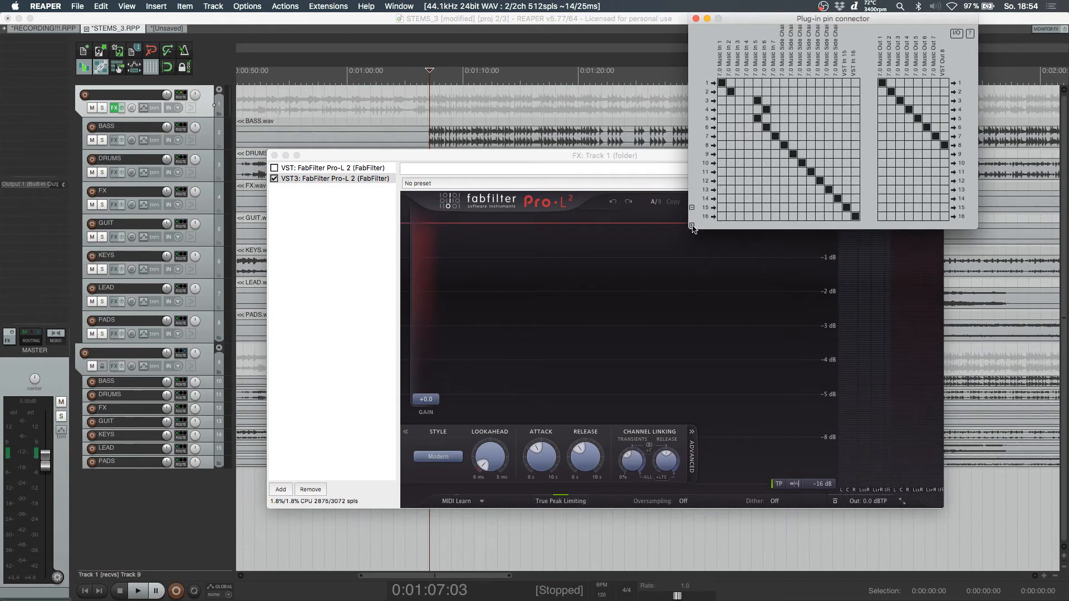
{"action": "left_click", "coordinate": [692, 224]}
{"action": "left_click", "coordinate": [691, 260]}
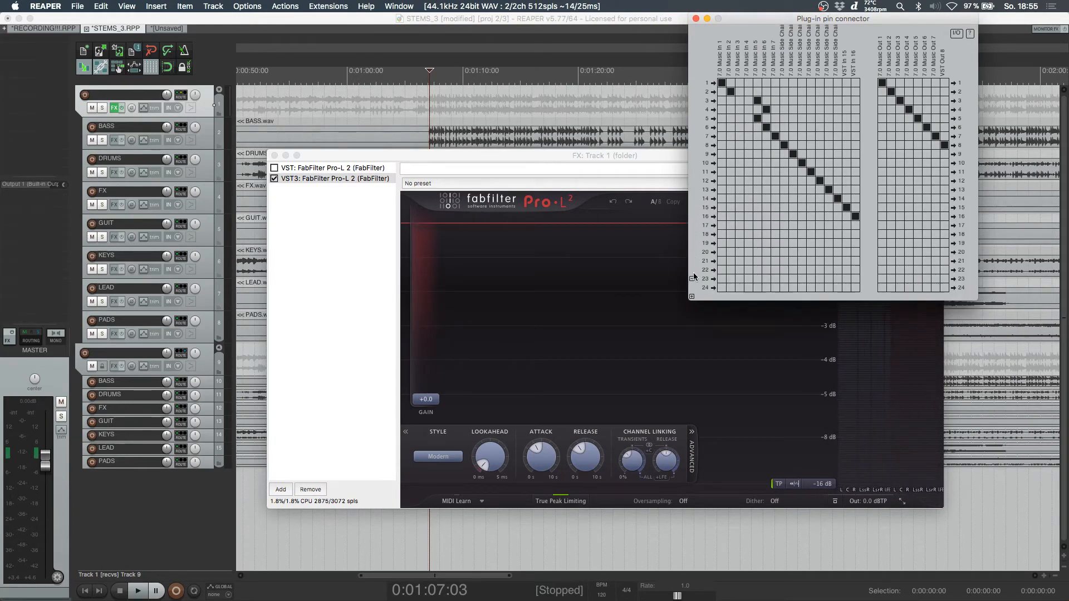
{"action": "left_click", "coordinate": [691, 297]}
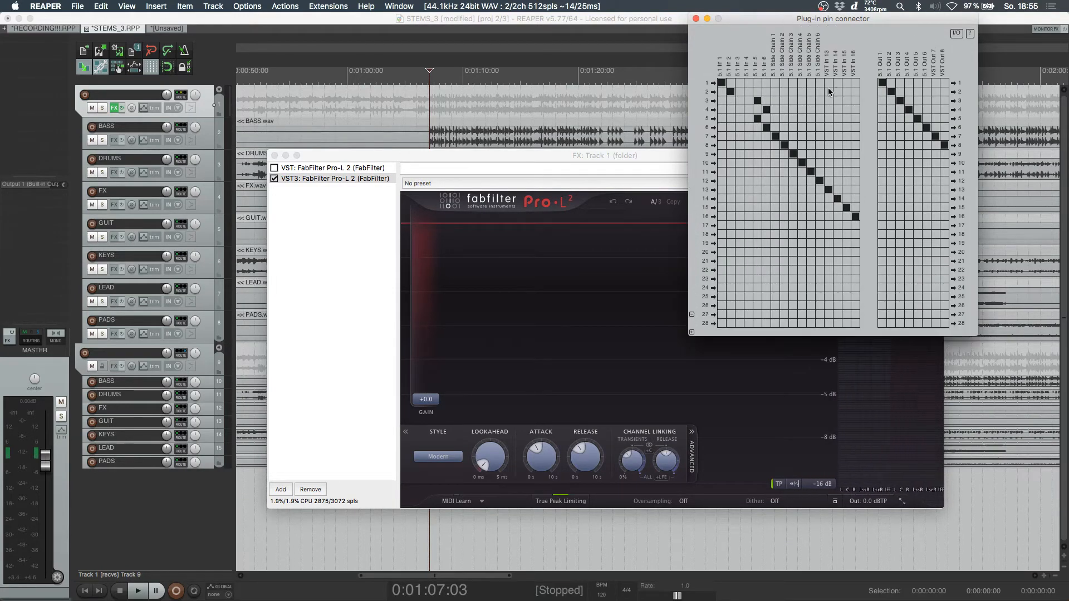
{"action": "left_click", "coordinate": [692, 332]}
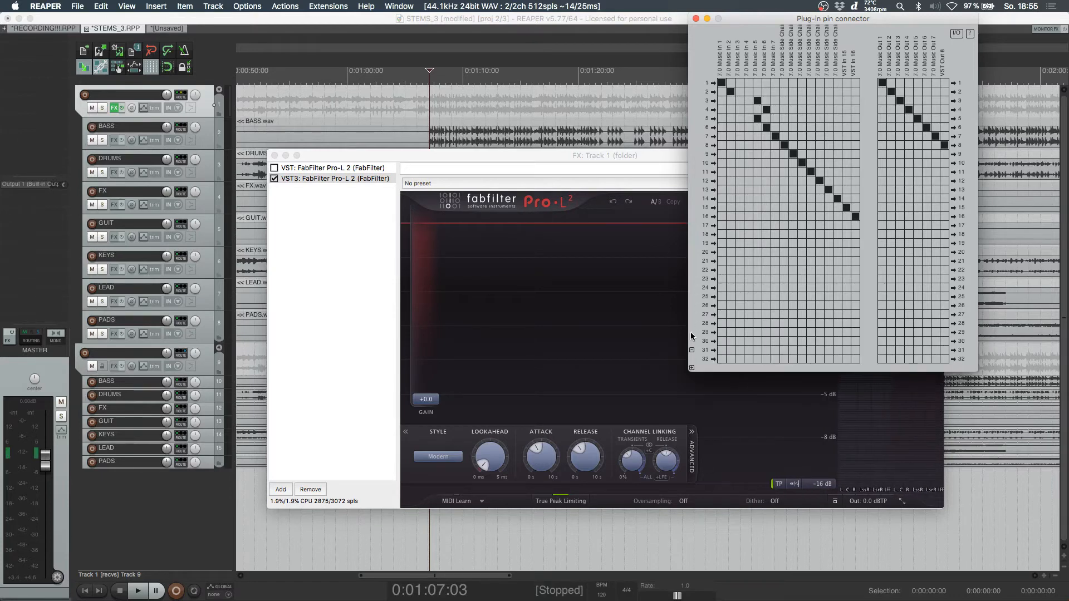
{"action": "left_click", "coordinate": [693, 368]}
{"action": "left_click", "coordinate": [692, 403]}
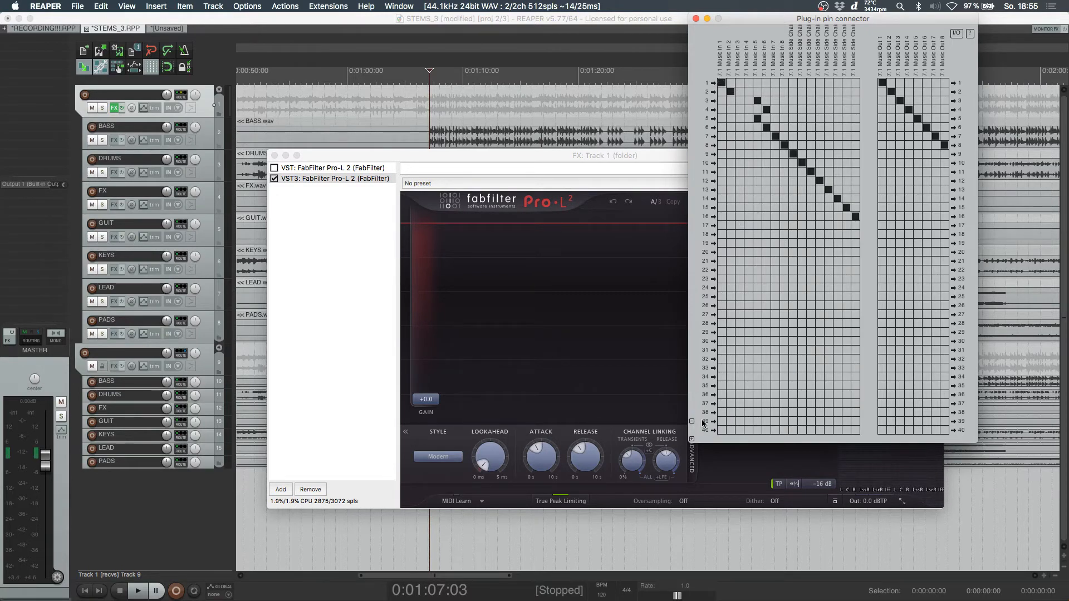
Step: Clear the extra input connections on channels 4 and 5 of the pin routing
{"action": "left_click", "coordinate": [765, 110]}
{"action": "left_click", "coordinate": [757, 118]}
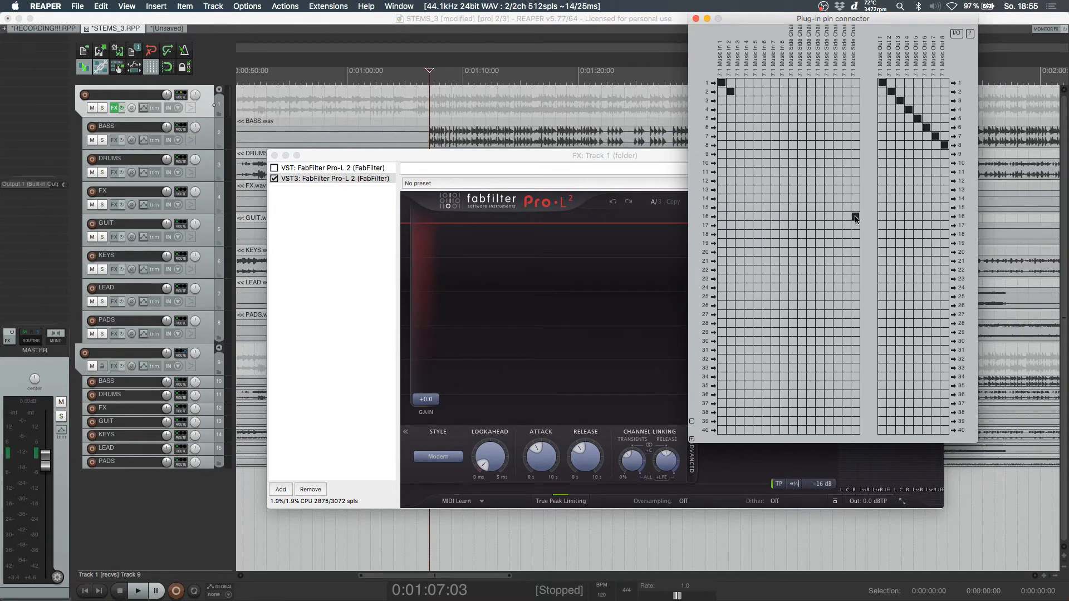
Step: Close the routing, play the project and raise the Pro-L 2 gain into heavy limiting
{"action": "left_click", "coordinate": [695, 19]}
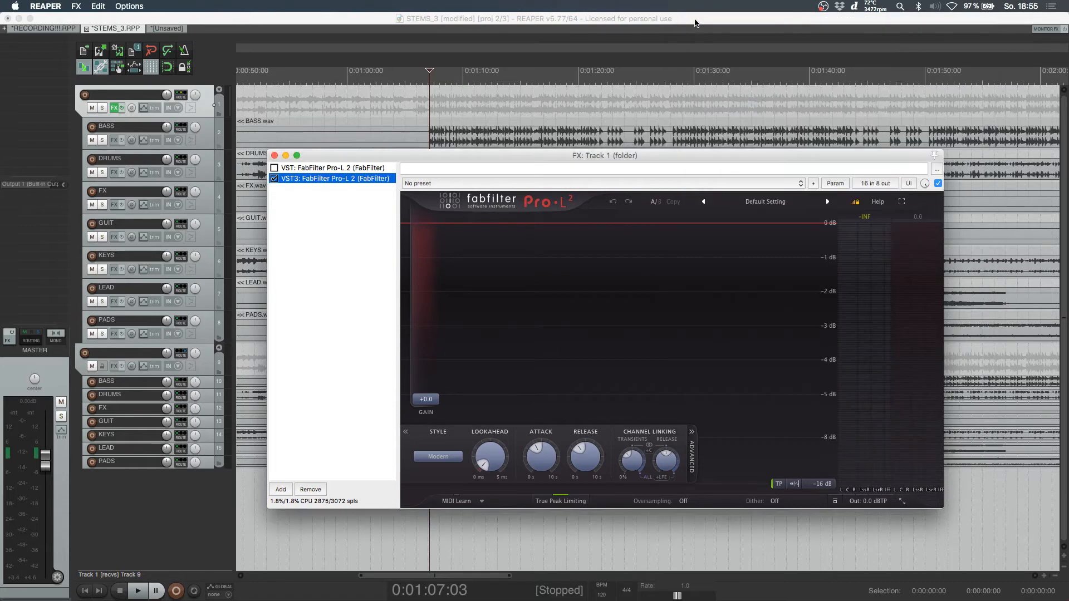
{"action": "left_click", "coordinate": [311, 209]}
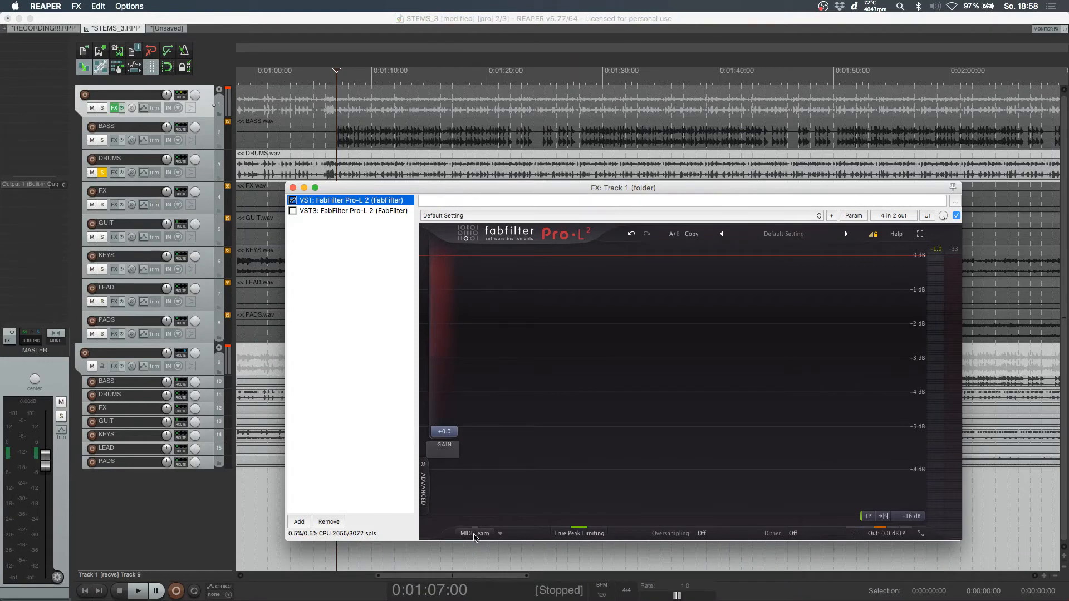
{"action": "left_click", "coordinate": [423, 485]}
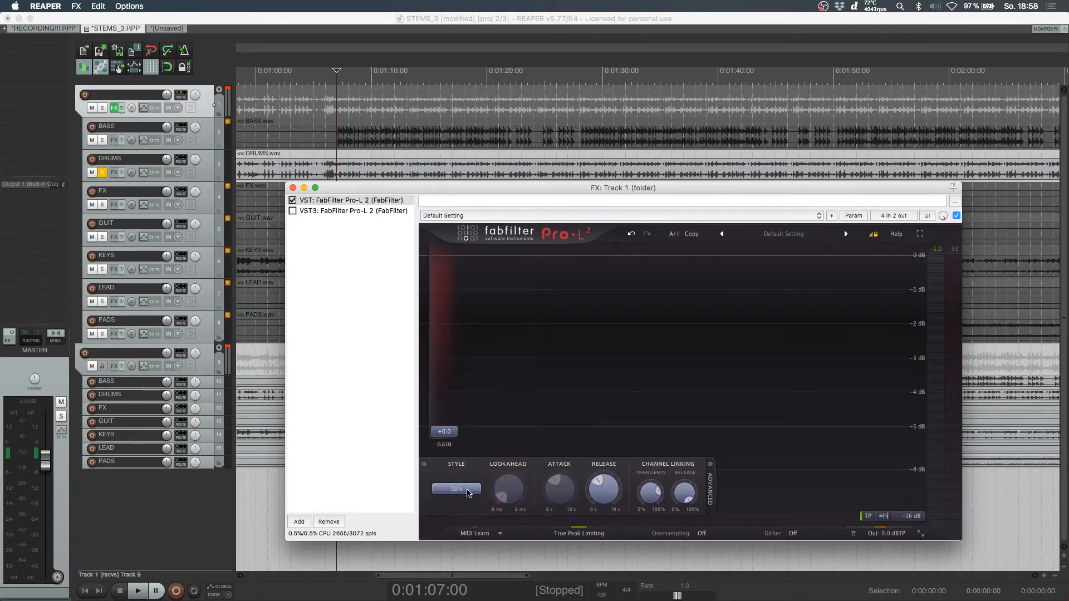
{"action": "left_click", "coordinate": [710, 464]}
{"action": "key", "text": "space"}
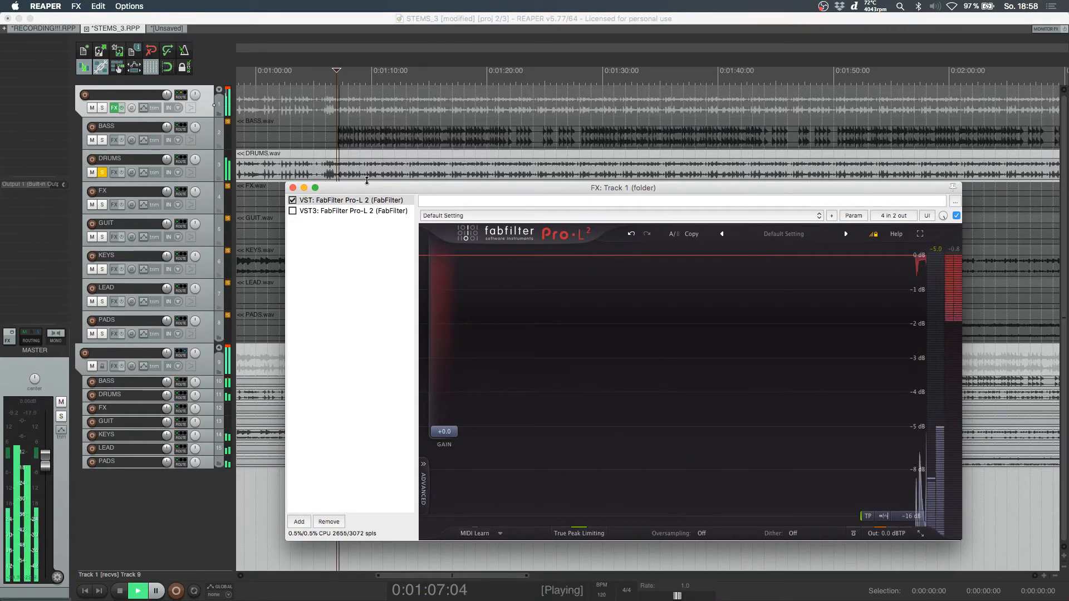
{"action": "left_click_drag", "start_coordinate": [443, 430], "coordinate": [460, 325]}
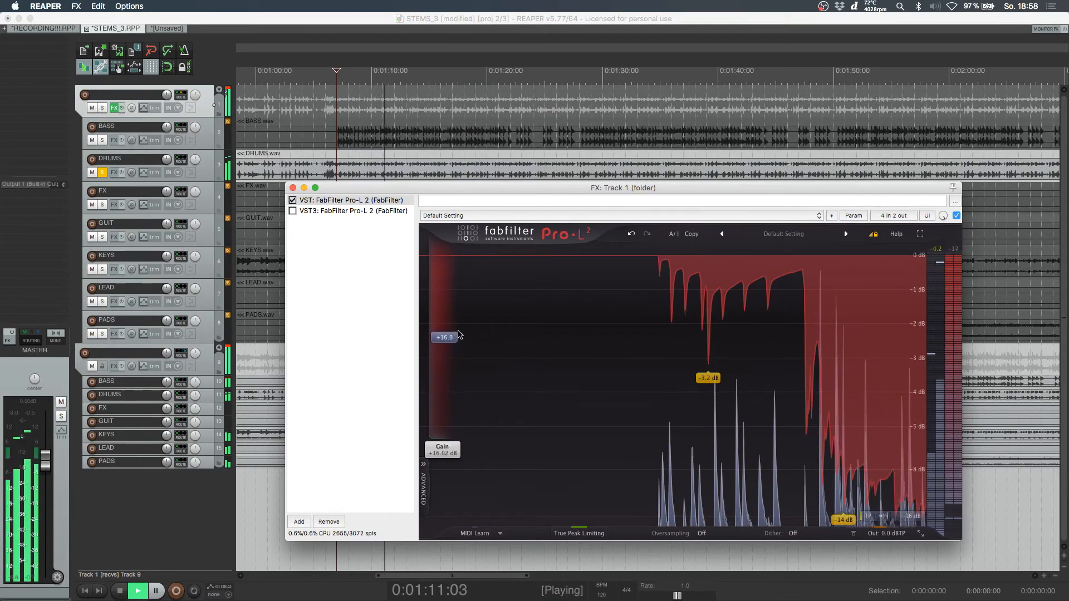
{"action": "mouse_move", "coordinate": [459, 324]}
{"action": "left_mouse_down"}
{"action": "mouse_move", "coordinate": [464, 296]}
{"action": "mouse_move", "coordinate": [467, 365]}
{"action": "left_mouse_up"}
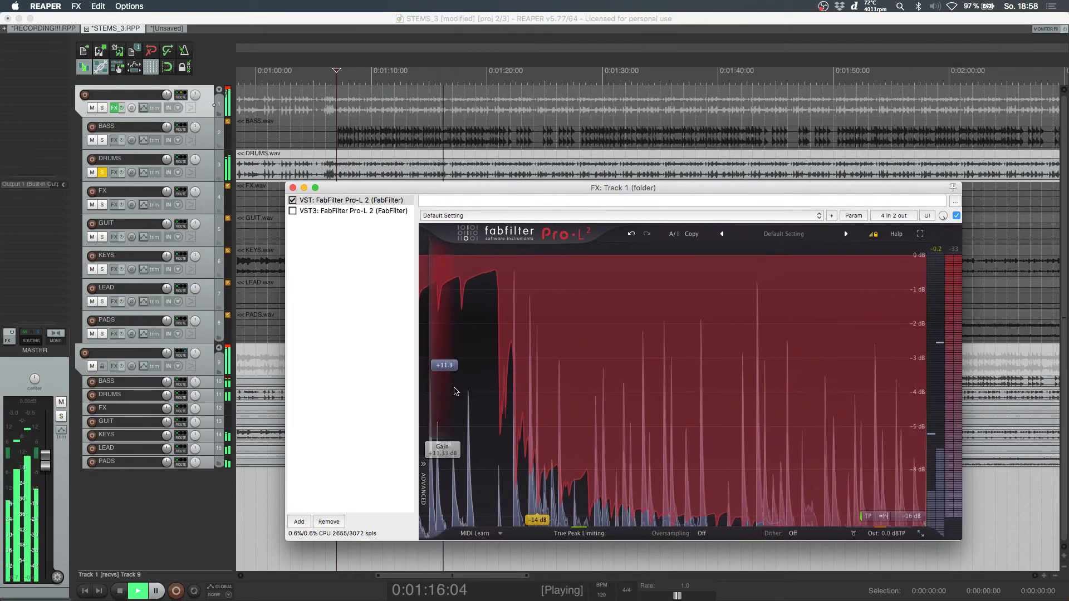
Step: Set the limiter style to Transparent and briefly solo the BASS track to audition it
{"action": "left_click", "coordinate": [424, 483]}
{"action": "left_click", "coordinate": [456, 488]}
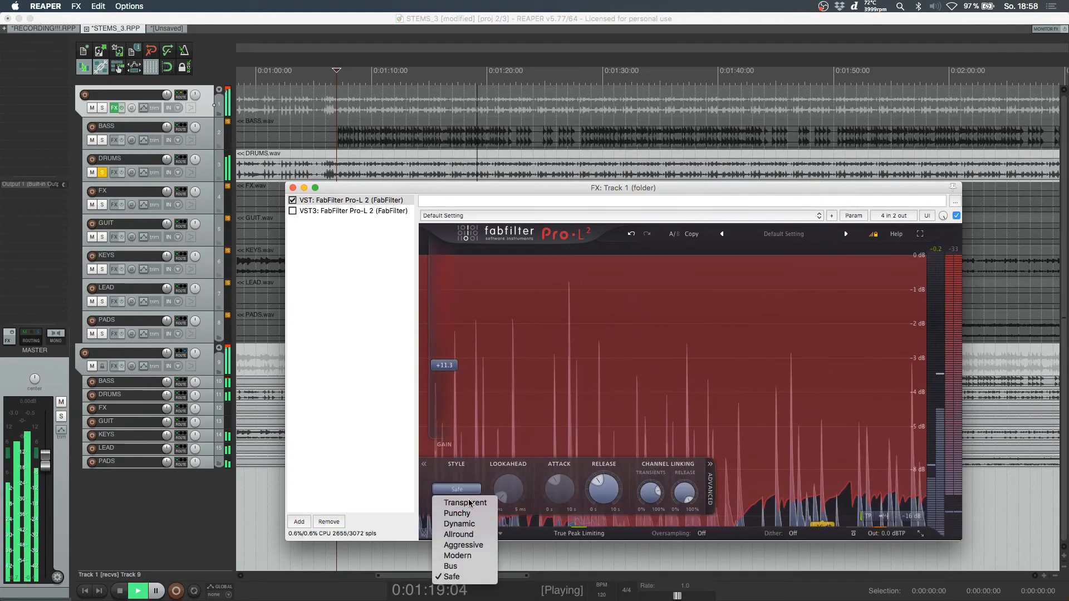
{"action": "left_click", "coordinate": [469, 503]}
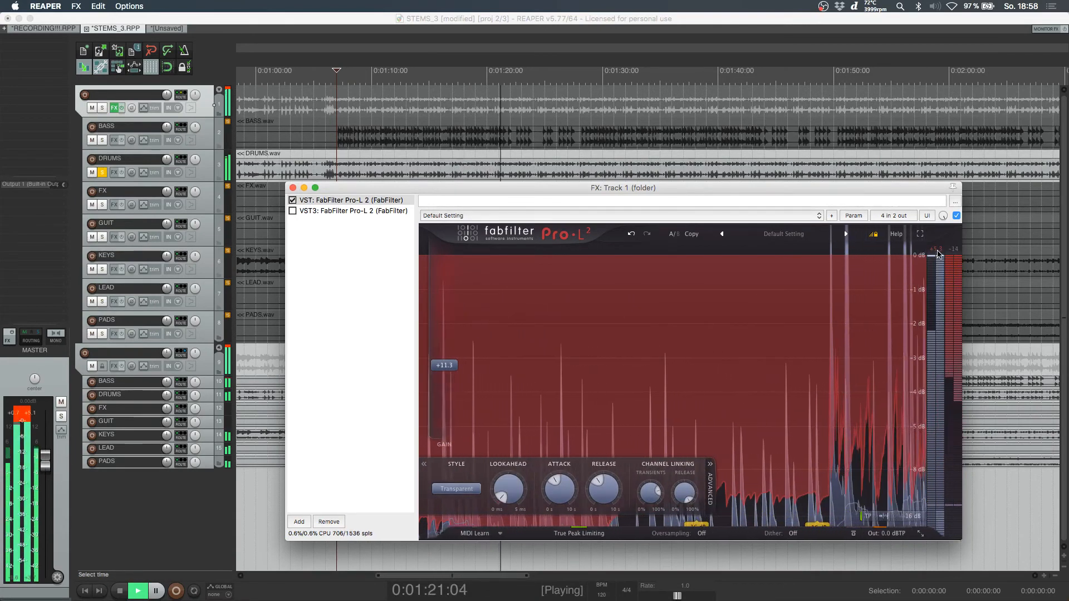
{"action": "left_click", "coordinate": [125, 189]}
{"action": "left_click", "coordinate": [102, 141]}
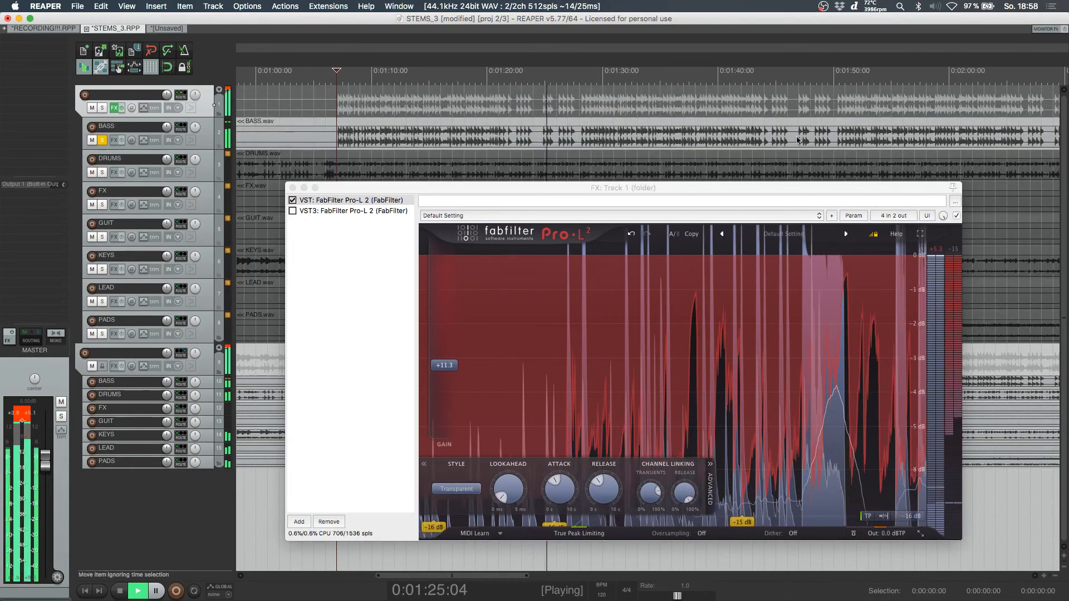
{"action": "left_click", "coordinate": [948, 233]}
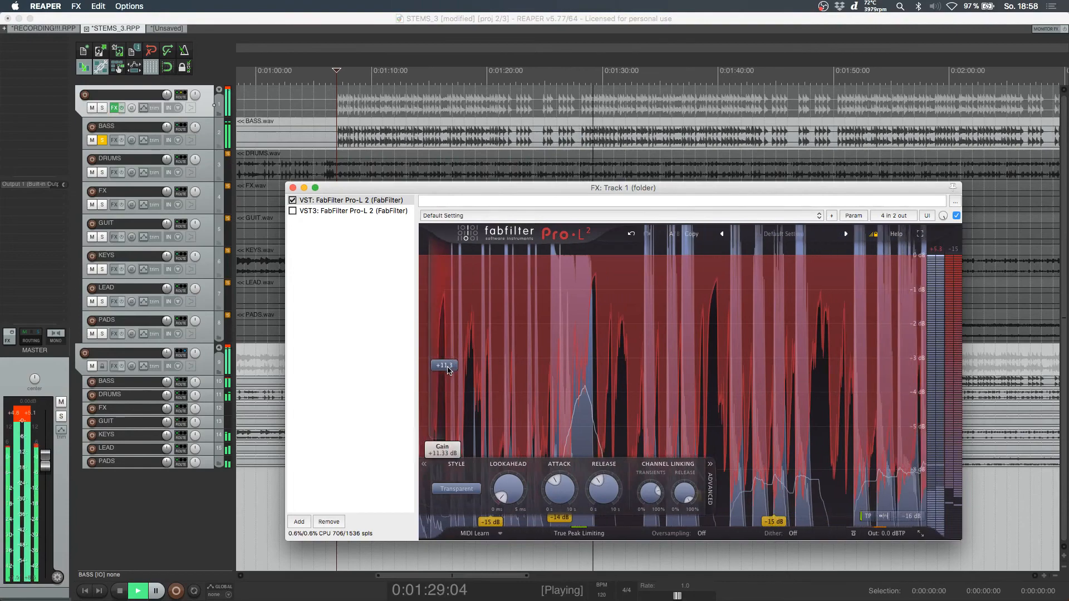
{"action": "left_click", "coordinate": [102, 141]}
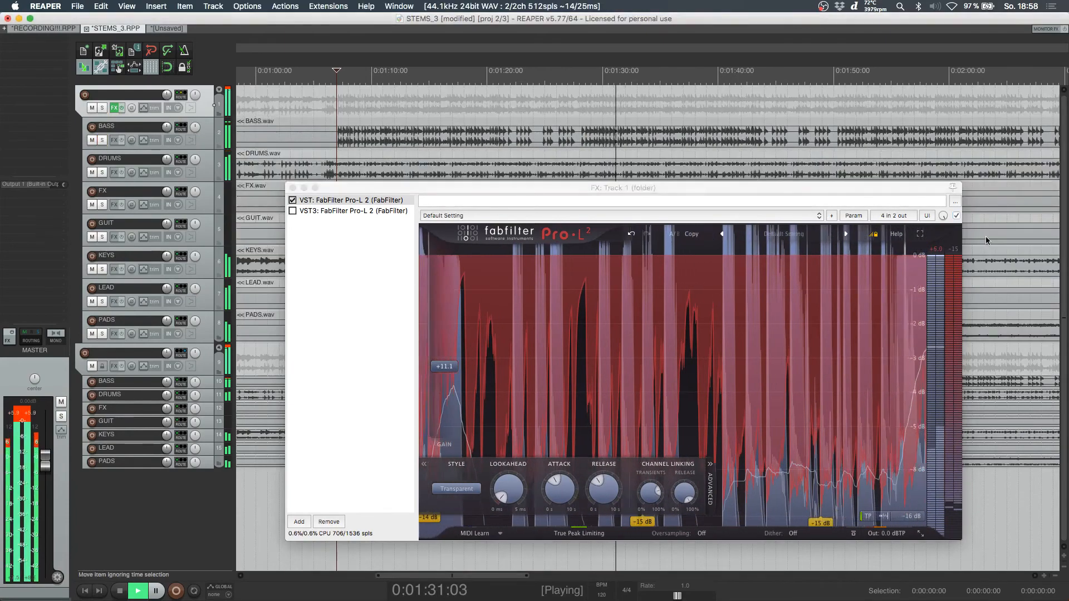
{"action": "left_click", "coordinate": [941, 250]}
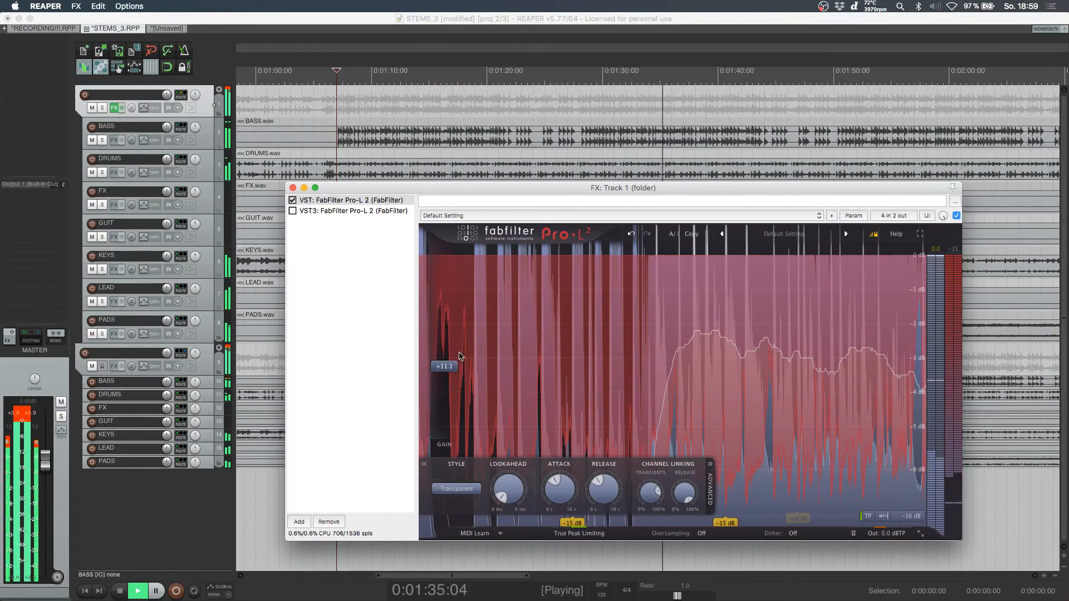
Step: Stop playback and bring the Pro-L 2 gain down to +8 dB
{"action": "key", "text": "space"}
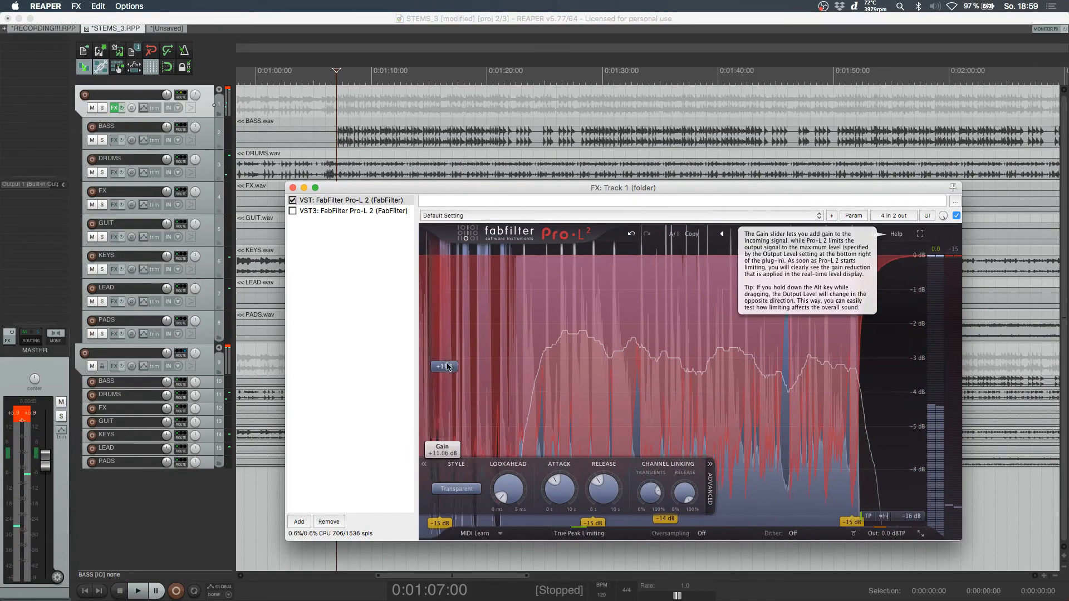
{"action": "mouse_move", "coordinate": [447, 367]}
{"action": "left_mouse_down"}
{"action": "mouse_move", "coordinate": [451, 434]}
{"action": "mouse_move", "coordinate": [454, 385]}
{"action": "left_mouse_up"}
Step: Keep the Transparent style, reset the Pro-L 2 gain to 0 dB and collapse the advanced panel
{"action": "left_click", "coordinate": [457, 489]}
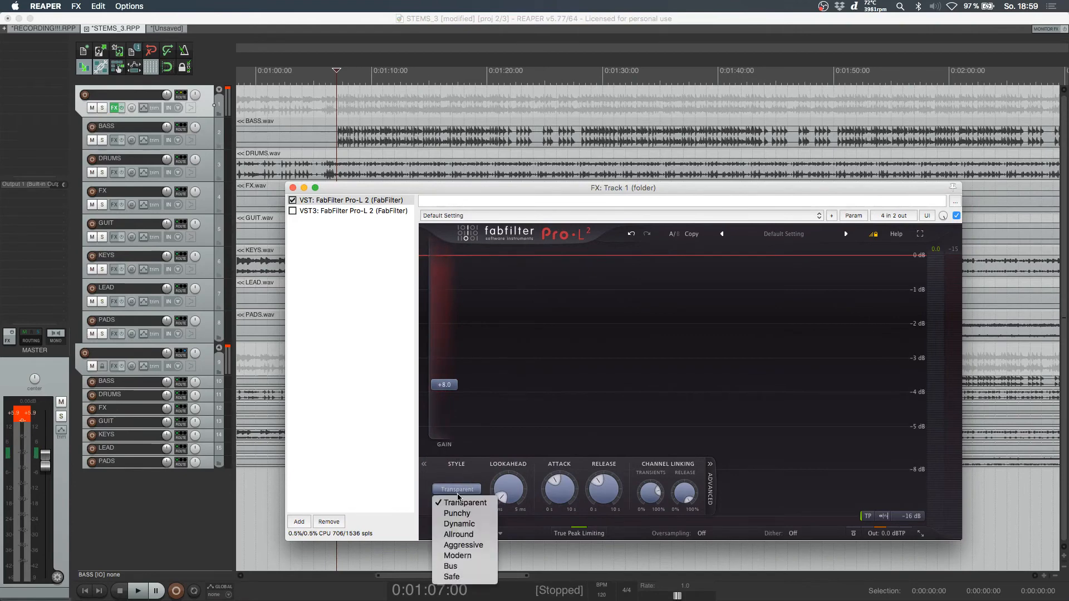
{"action": "left_click", "coordinate": [458, 492]}
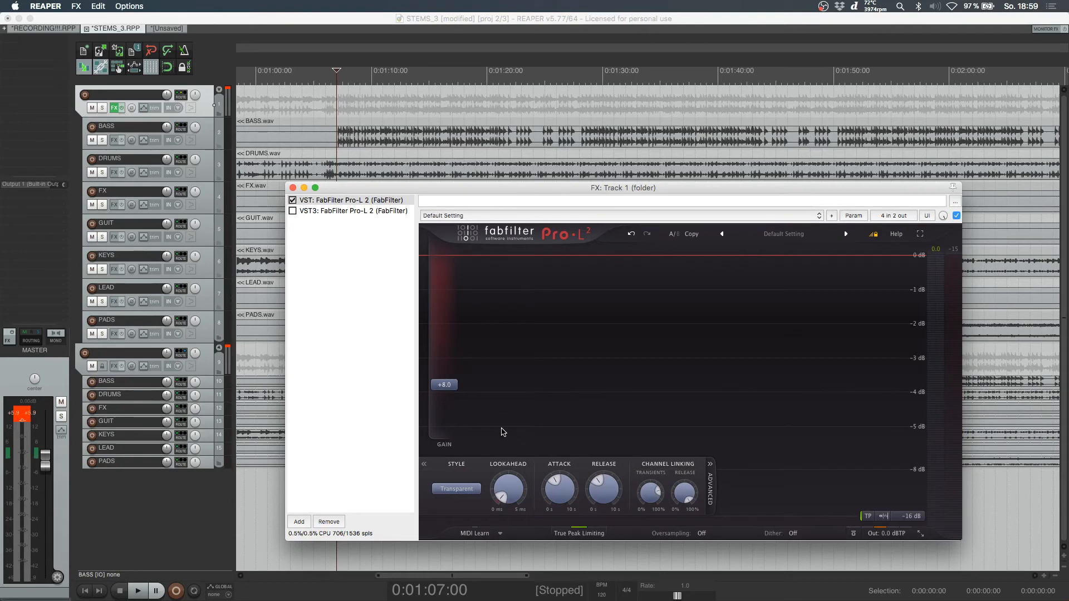
{"action": "left_click_drag", "start_coordinate": [449, 384], "coordinate": [450, 455]}
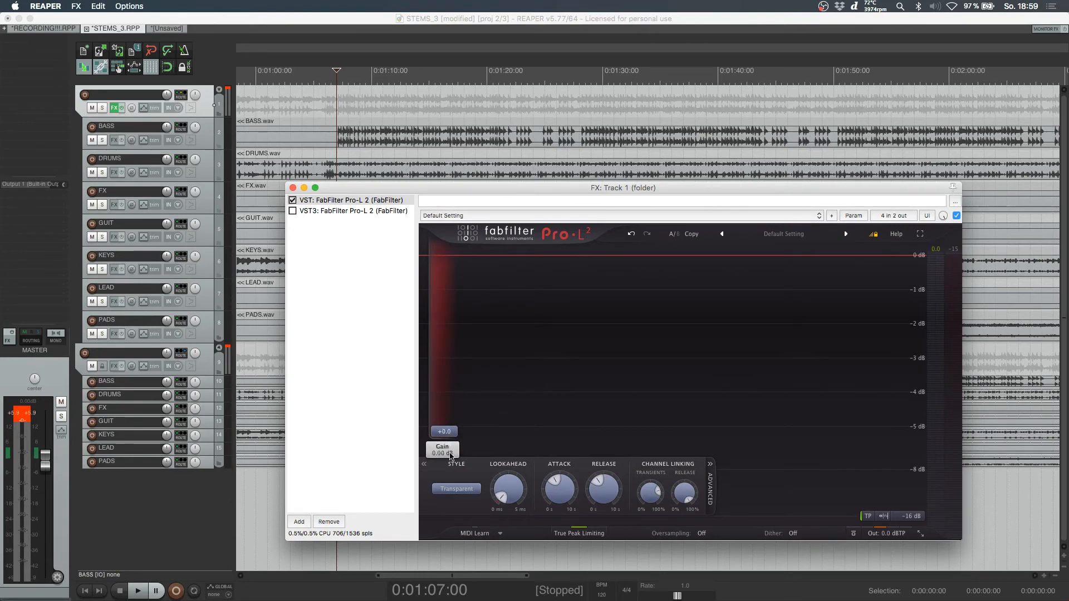
{"action": "left_click", "coordinate": [424, 463]}
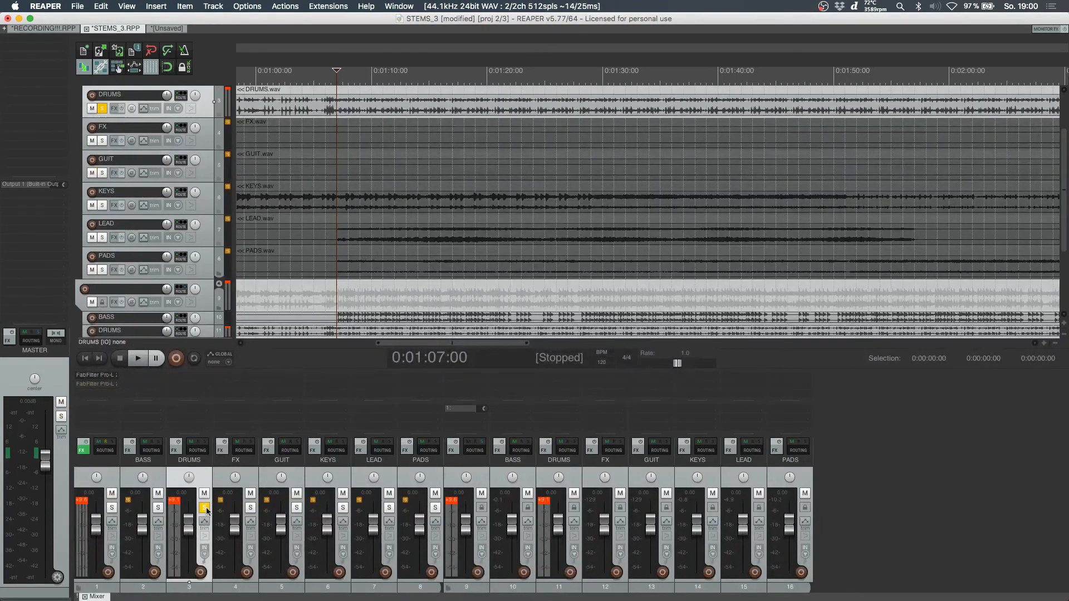
{"action": "mouse_move", "coordinate": [187, 524]}
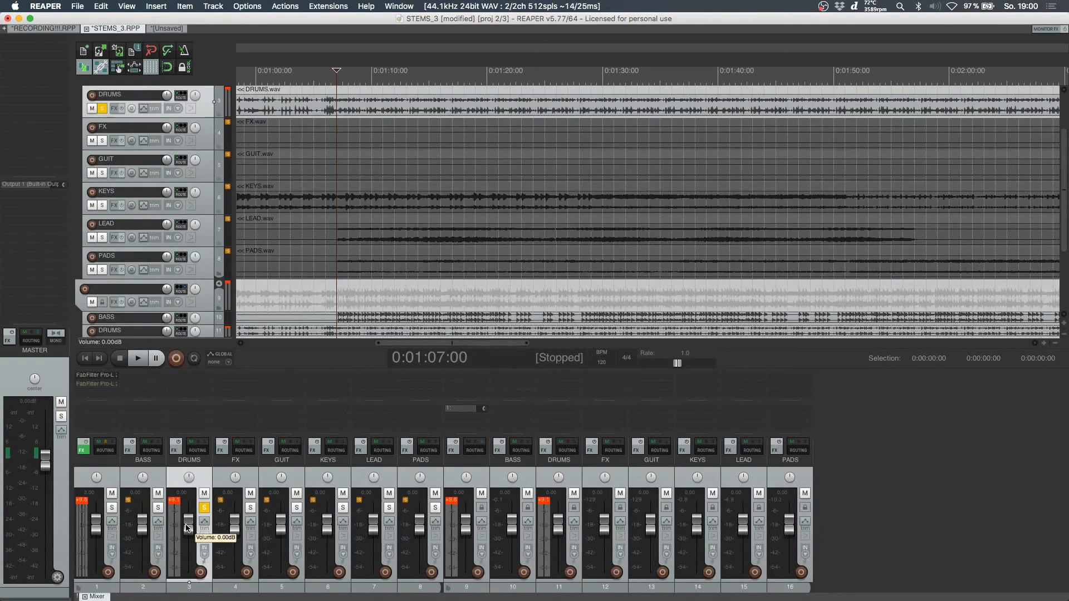
Step: Boost both DRUMS mixer channels to +12 dB and unsolo DRUMS
{"action": "left_click_drag", "start_coordinate": [187, 528], "coordinate": [270, 442]}
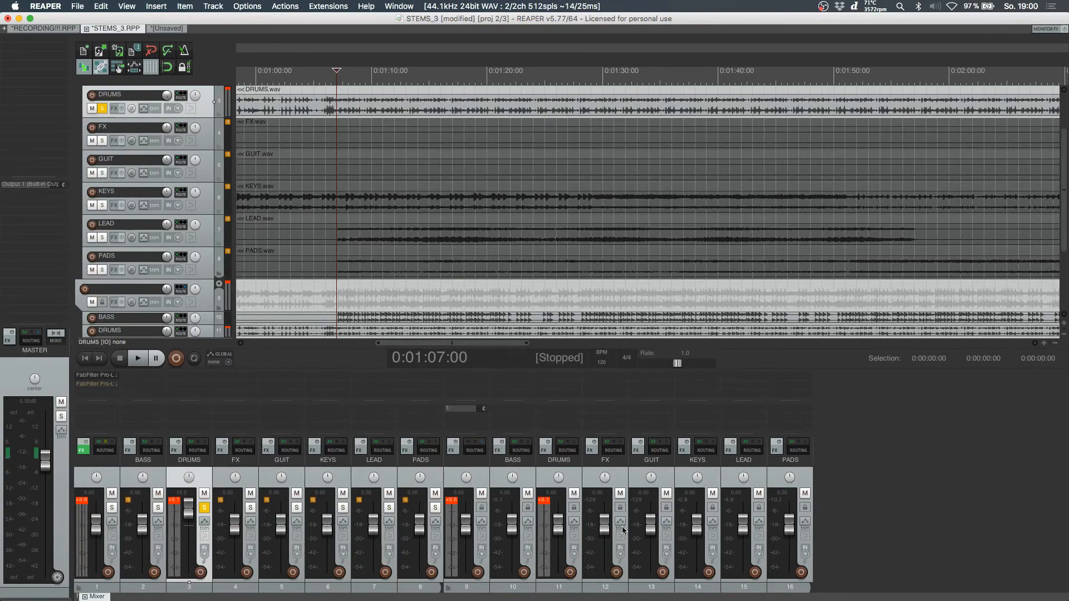
{"action": "left_click_drag", "start_coordinate": [565, 530], "coordinate": [565, 501]}
{"action": "left_click", "coordinate": [102, 109]}
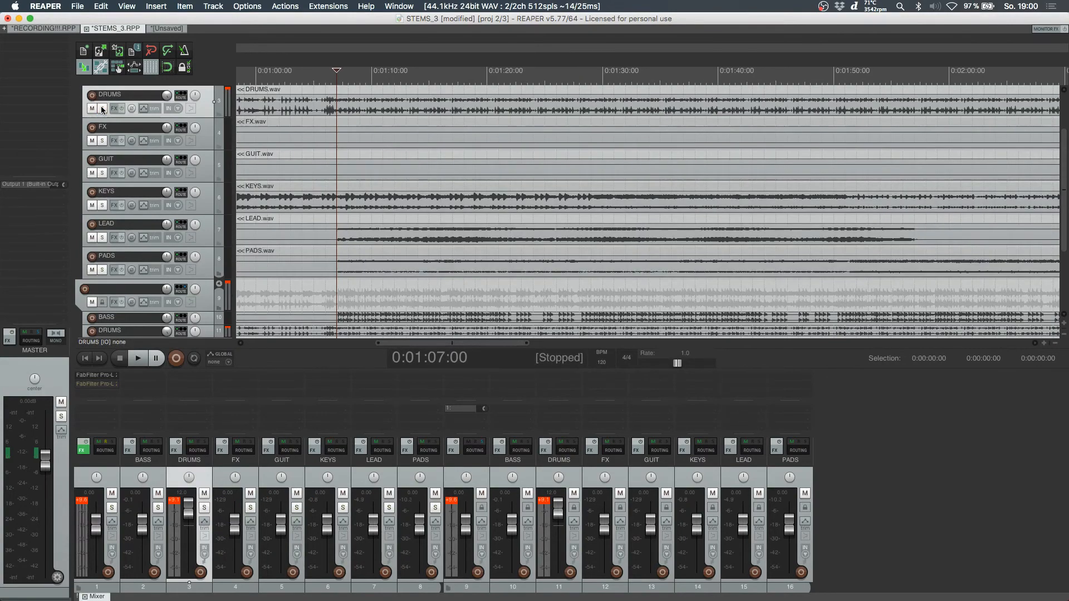
Step: Play the mix, reset the master clip indicators and show the folder track's Pro-L 2
{"action": "key", "text": "space"}
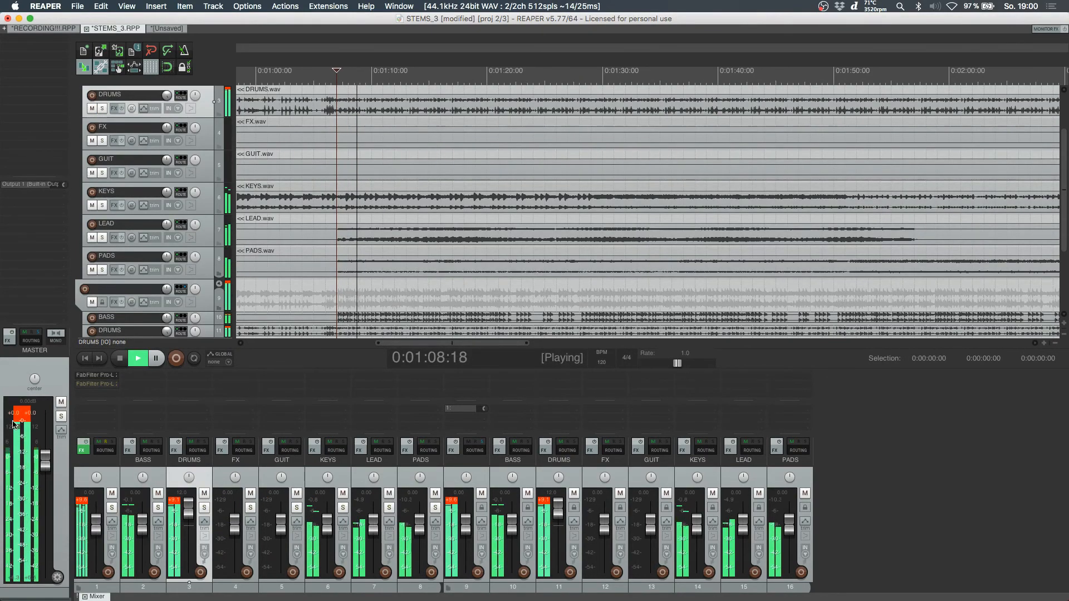
{"action": "left_click", "coordinate": [16, 423]}
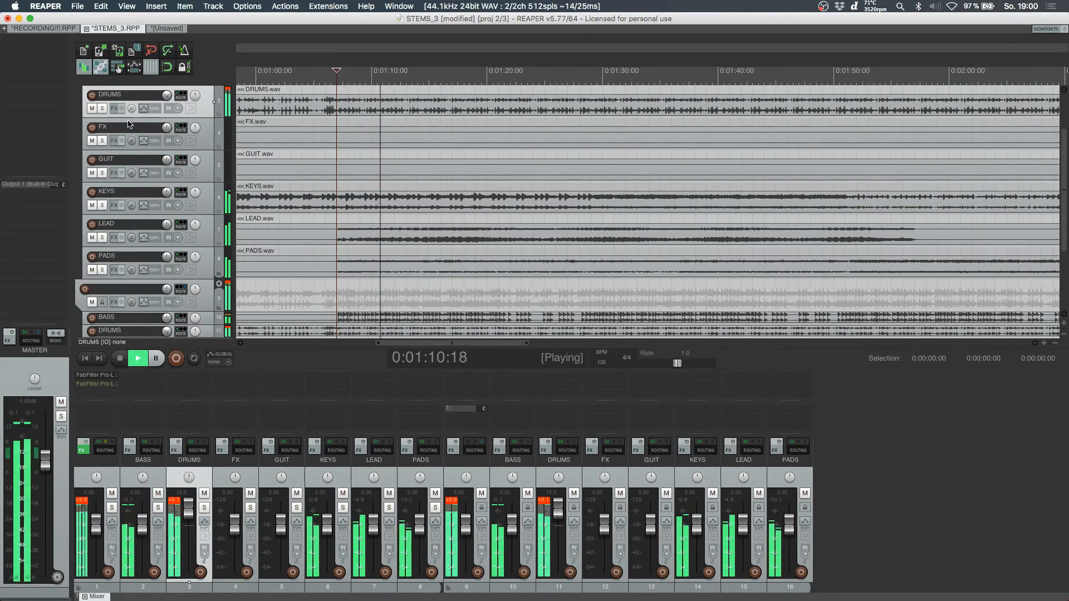
{"action": "scroll", "coordinate": [128, 111], "scroll_direction": "up", "scroll_amount": 3}
{"action": "left_click", "coordinate": [115, 108]}
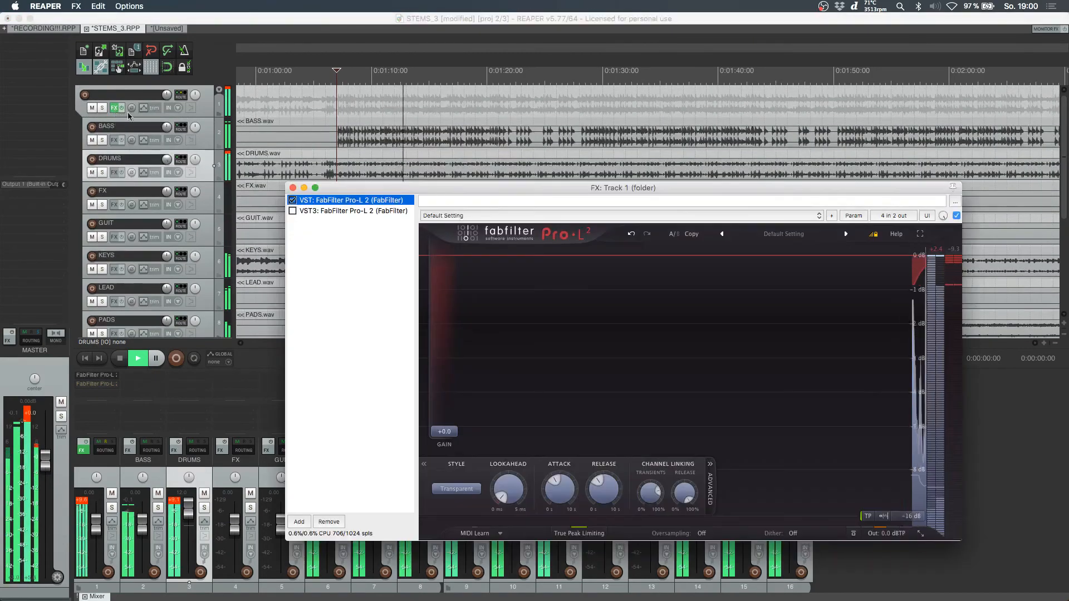
Step: Switch the Pro-L 2 limiting style to Safe while the boosted drums play
{"action": "left_click", "coordinate": [103, 173]}
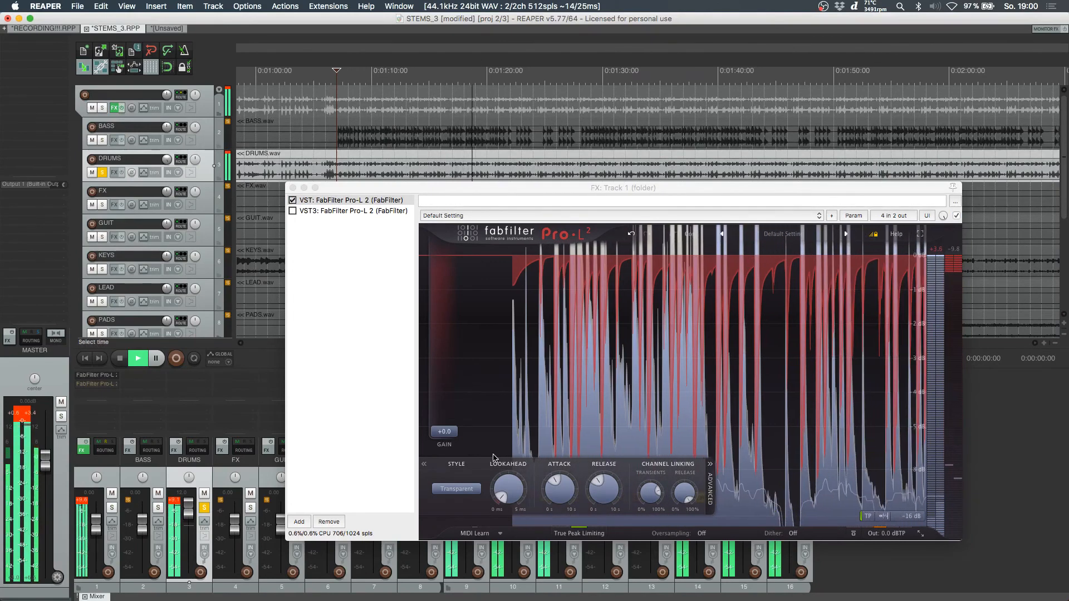
{"action": "left_click", "coordinate": [435, 488]}
{"action": "left_click", "coordinate": [455, 575]}
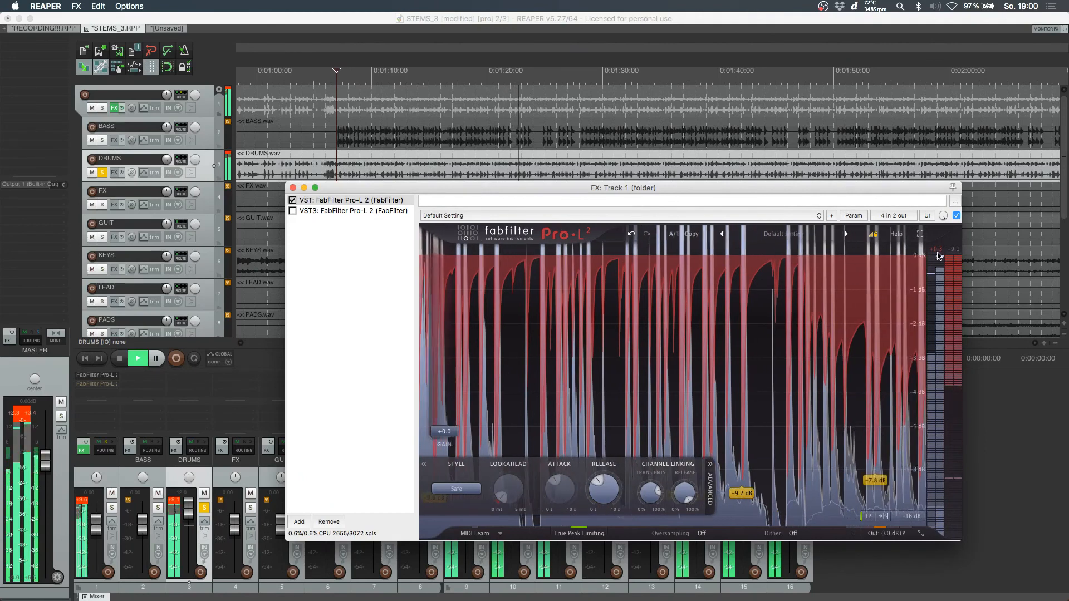